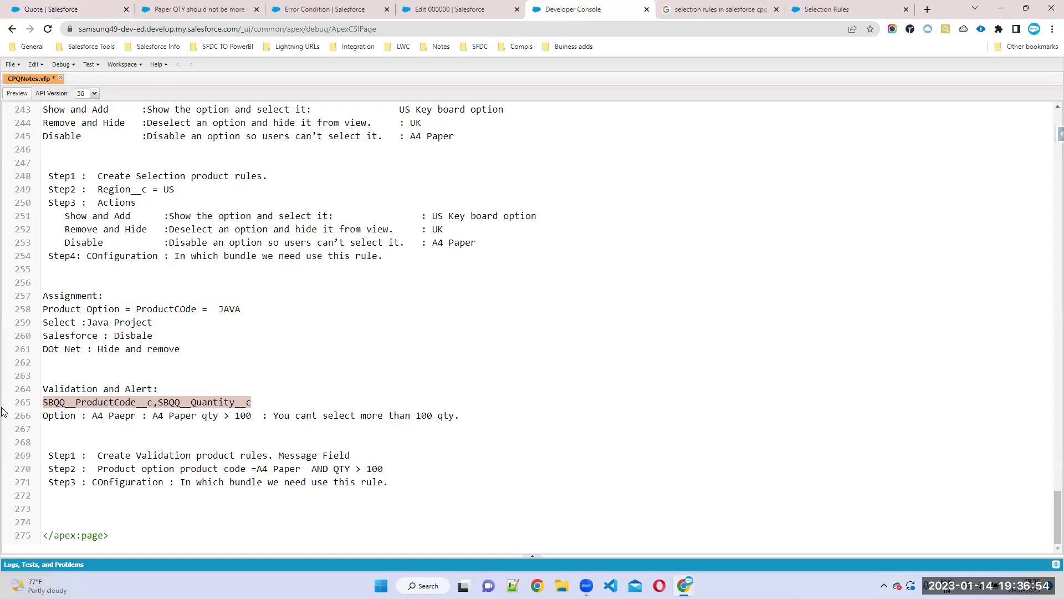
# - Add four blank lines in the CPQ notes after the Validation and Alert section's Step3 line
pyautogui.click(166, 394)
pyautogui.moveTo(388, 481); pyautogui.dragTo(39, 388)
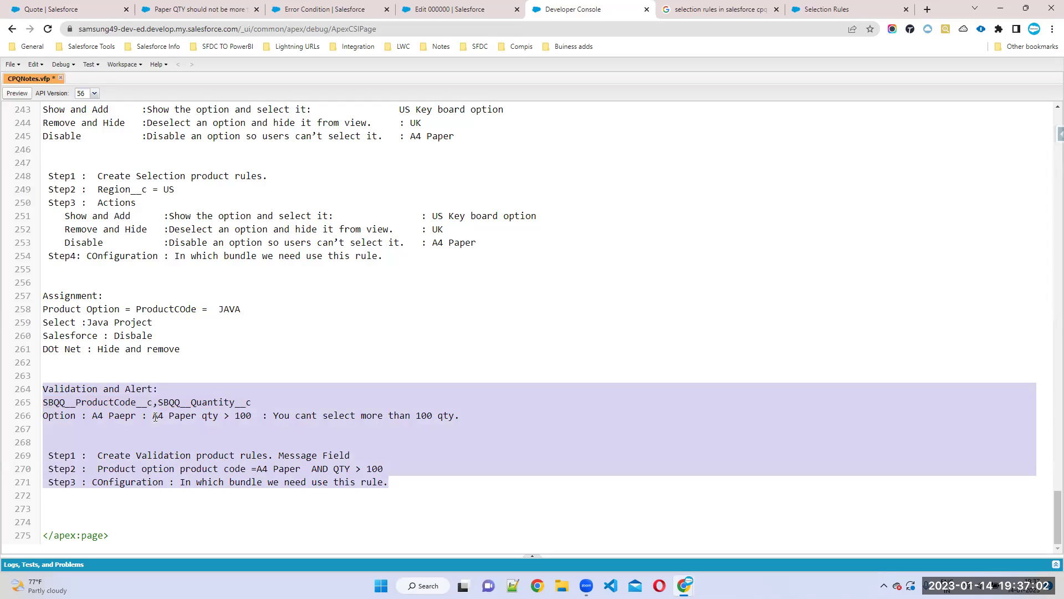
pyautogui.click(278, 431)
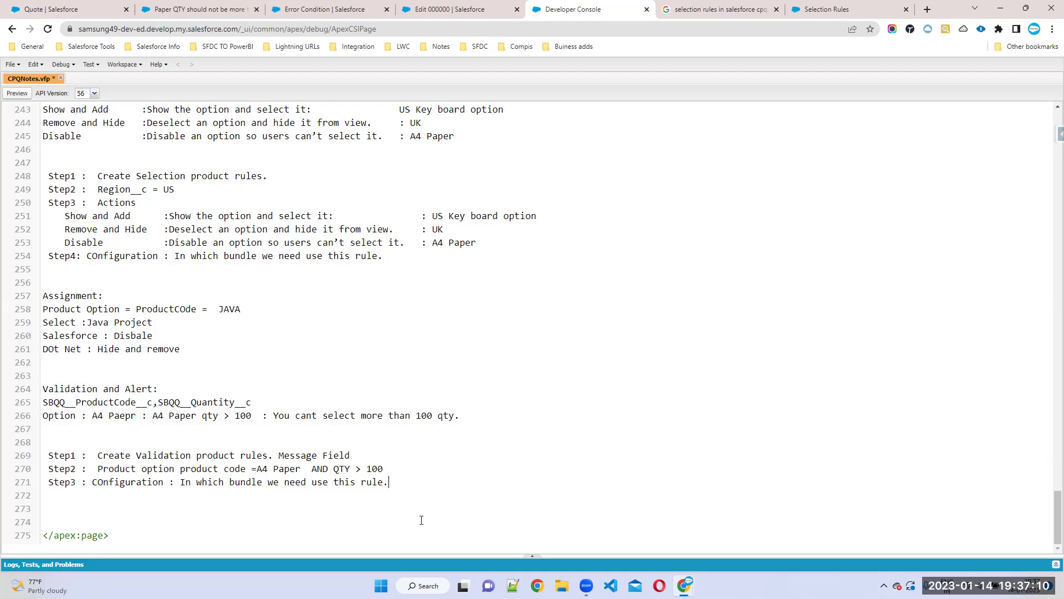
pyautogui.press('Return')
pyautogui.press('Return')
pyautogui.press('Return')
pyautogui.press('Return')
pyautogui.scroll(-1, 64, 476)
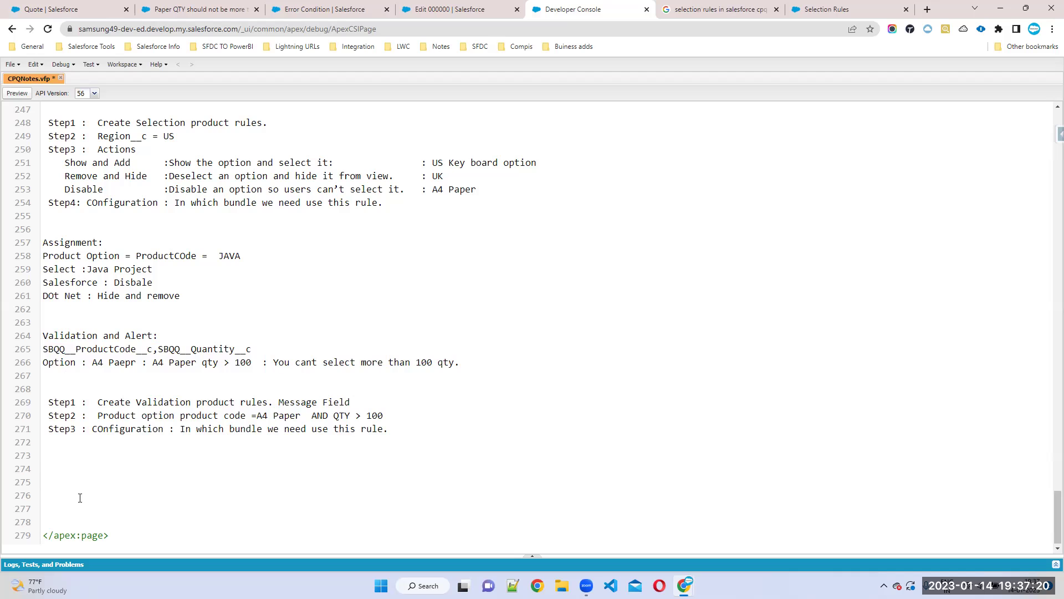
# - Review the earlier product rule notes and add the label "Printers and Toners :" below the validation rule steps
pyautogui.scroll(5, 155, 321)
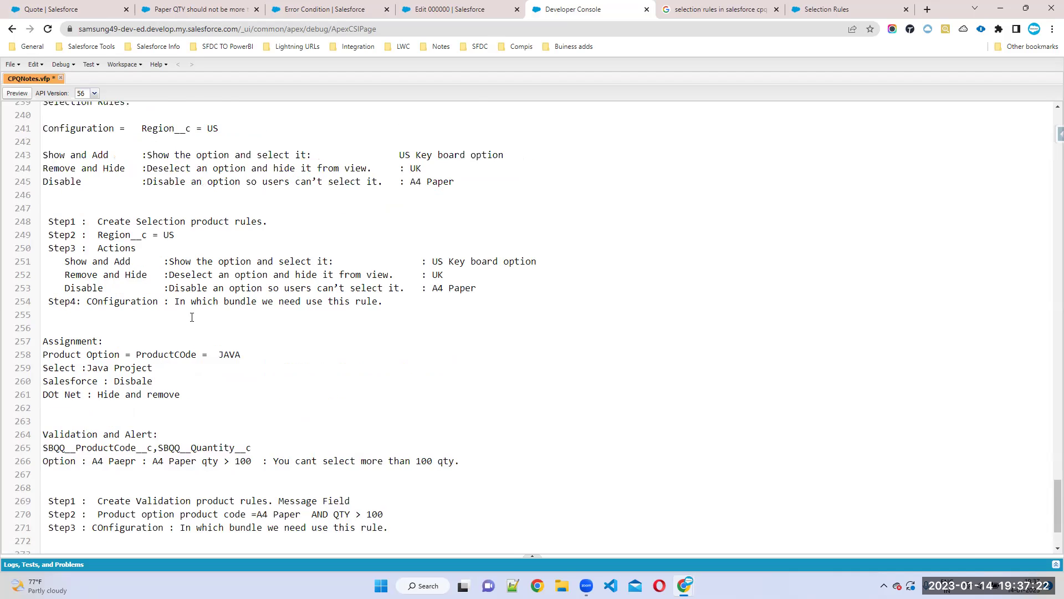
pyautogui.scroll(5, 160, 202)
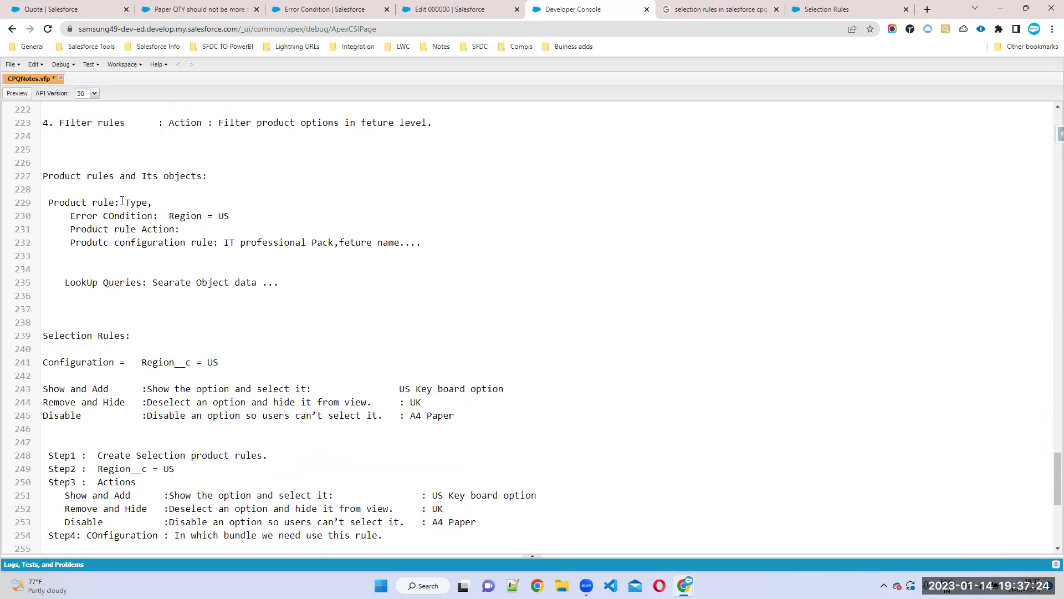
pyautogui.scroll(2, 237, 194)
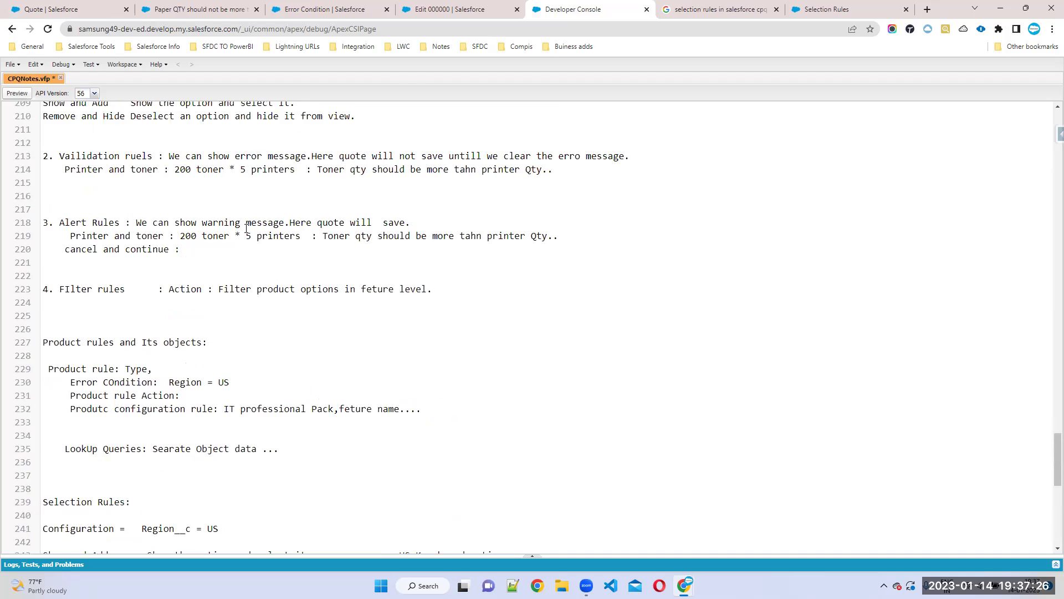
pyautogui.scroll(-11, 246, 228)
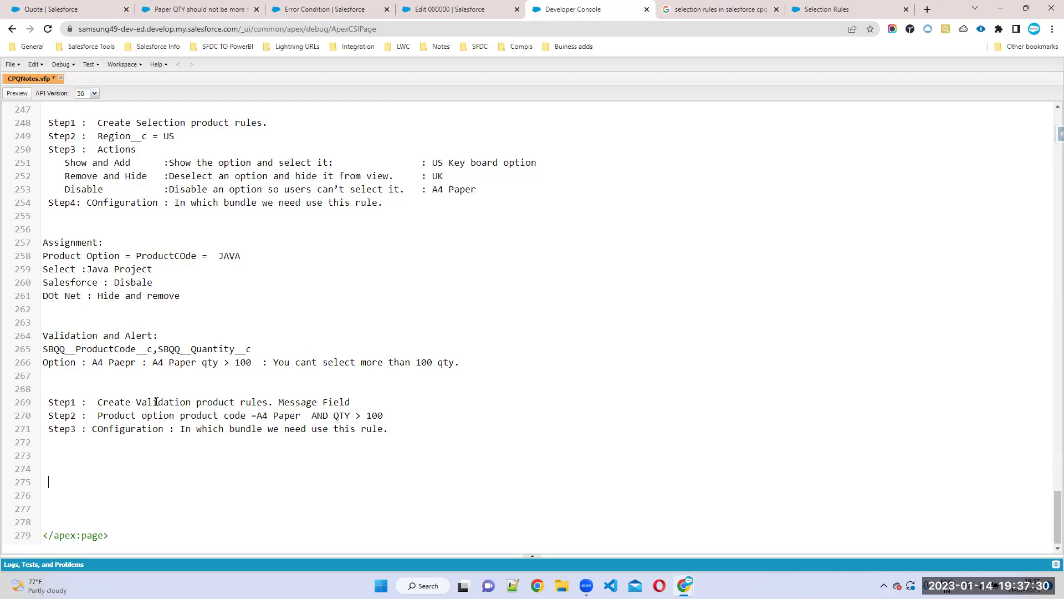
pyautogui.write('Printers and Toners :')
pyautogui.moveTo(98, 482); pyautogui.dragTo(35, 486)
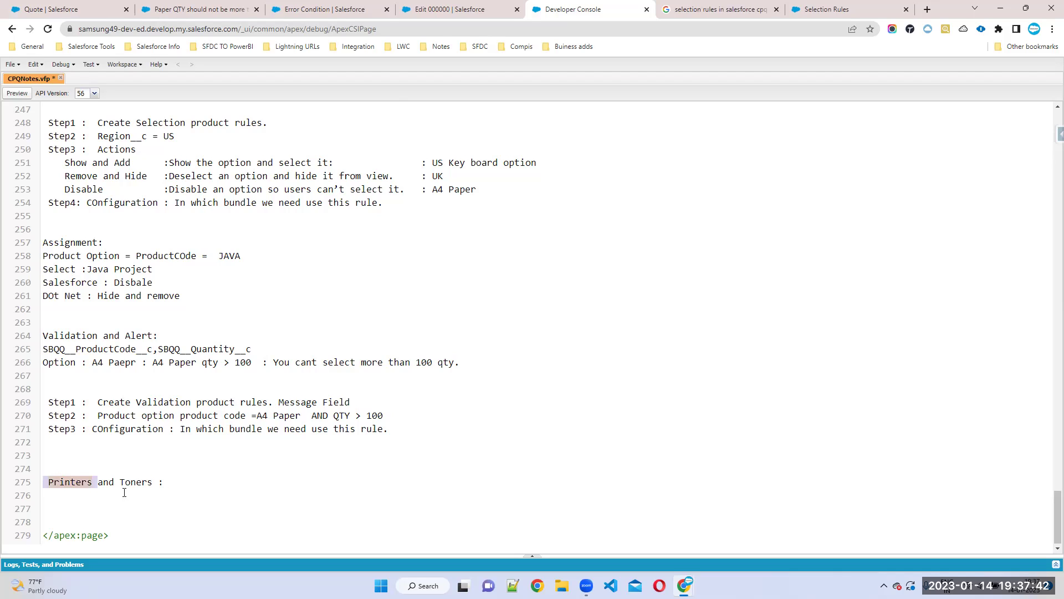
pyautogui.click(222, 485)
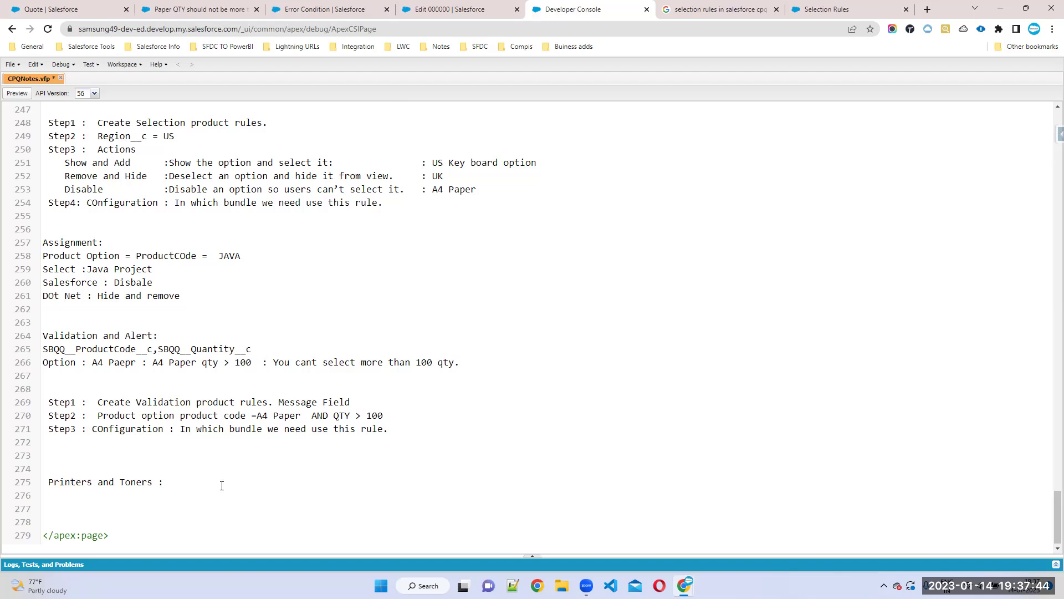
# - Complete the Printers and Toners note with "Toner qty shoulb be more than printer qty." and add five line breaks after it
pyautogui.write('Toner qty shoulb be more than ')
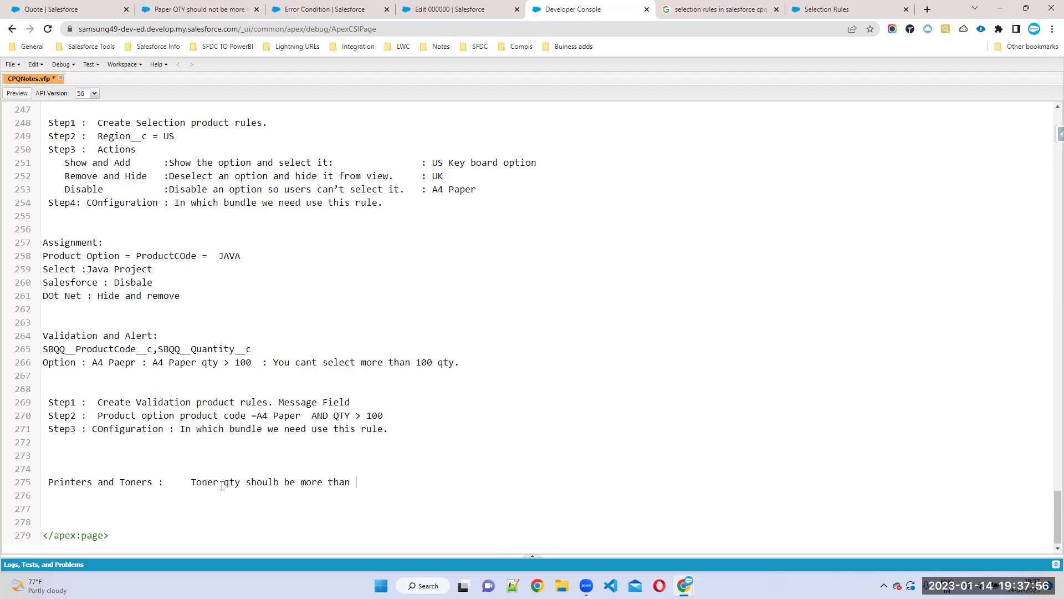
pyautogui.write('printer qty.')
pyautogui.press('Return')
pyautogui.press('Return')
pyautogui.press('Return')
pyautogui.press('Return')
pyautogui.press('Return')
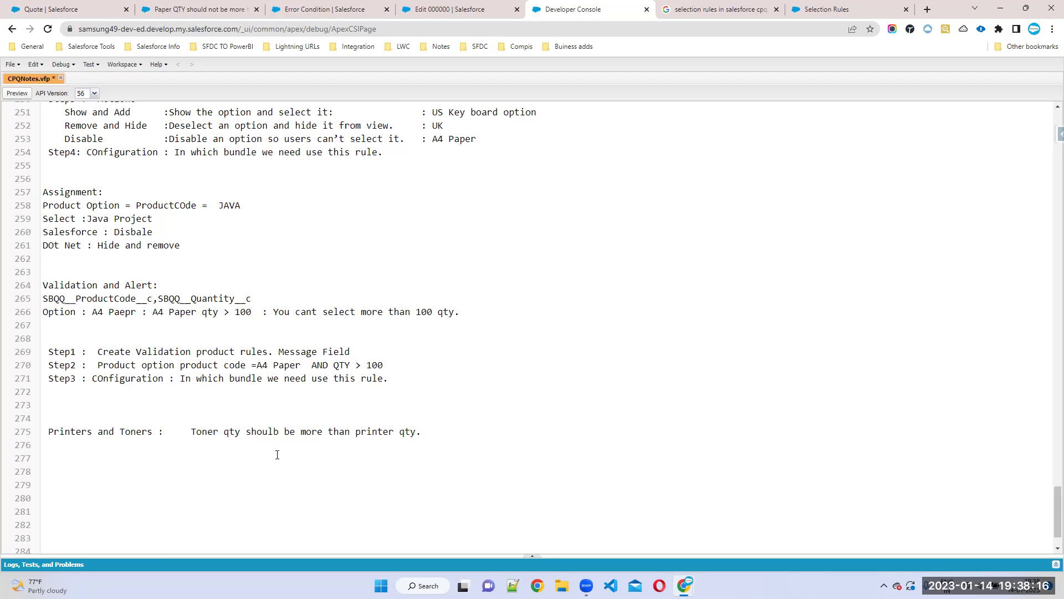
# - Switch to the quote, reconfigure the IT Professional Pack bundle and set the Laser Printer quantity to 100
pyautogui.click(102, 14)
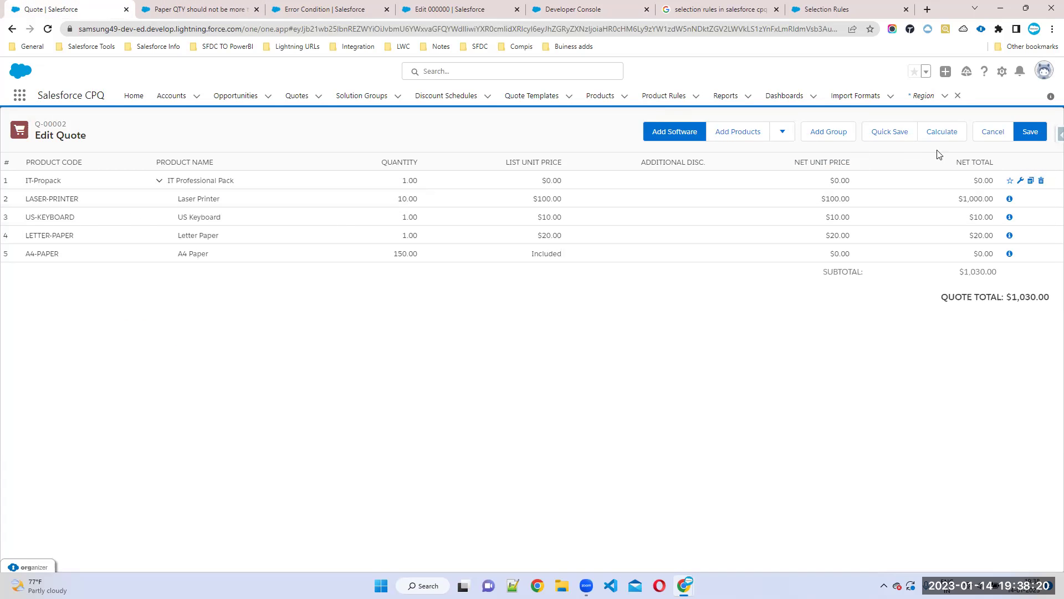
pyautogui.click(1021, 180)
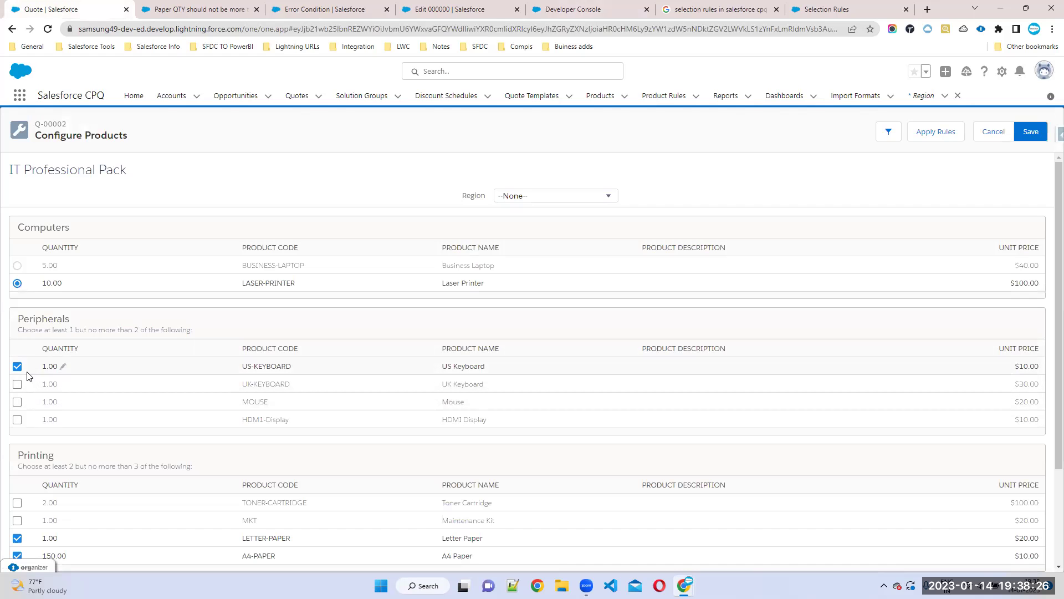
pyautogui.click(66, 285)
pyautogui.write('100.00')
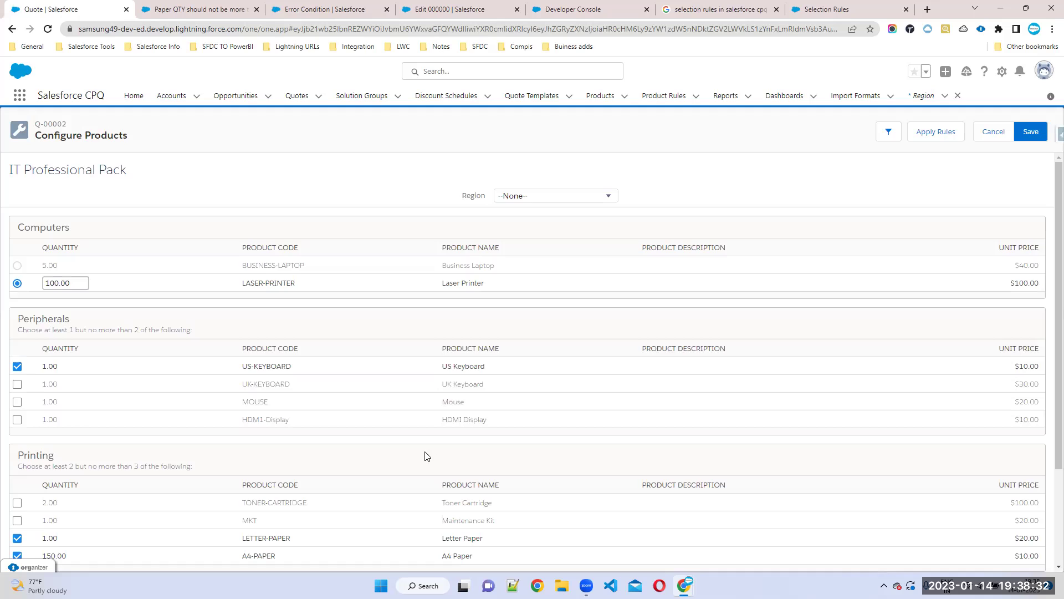
# - Include the Toner Cartridge option in the Printing feature and set its quantity to 20
pyautogui.scroll(-2, 292, 485)
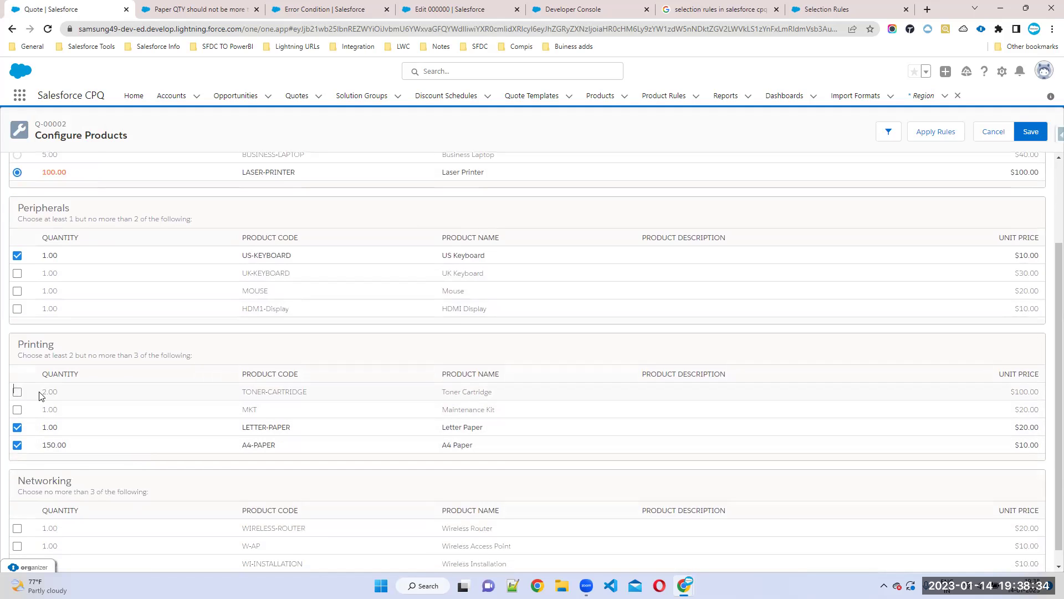
pyautogui.click(17, 392)
pyautogui.click(62, 395)
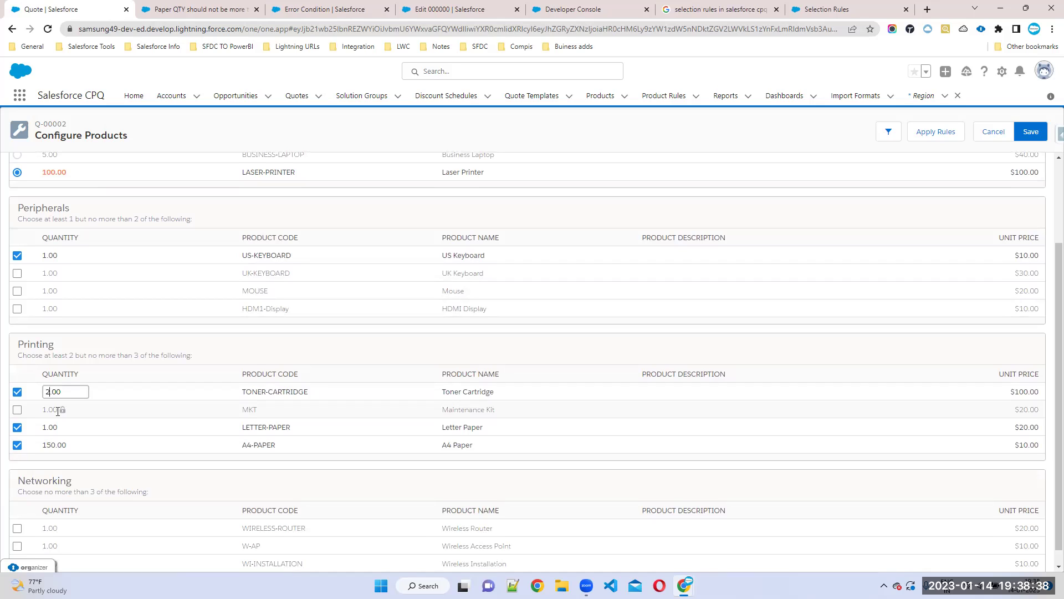
pyautogui.write('0')
pyautogui.click(208, 392)
pyautogui.moveTo(233, 172); pyautogui.dragTo(298, 173)
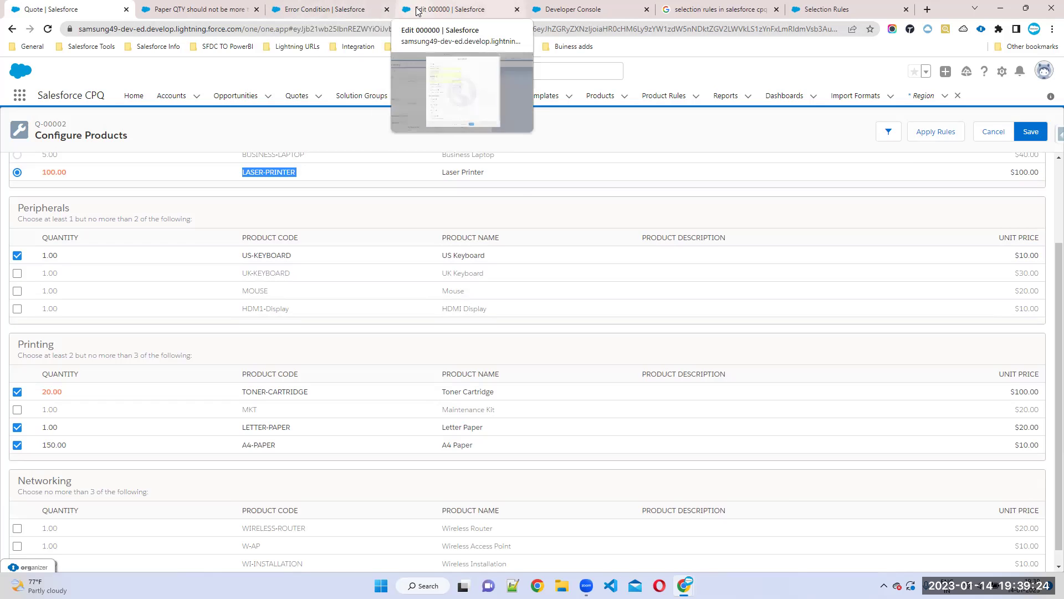
# - Return to the notes in the Developer Console and add the heading "Summary Varibles :" below the Printers and Toners note
pyautogui.click(571, 9)
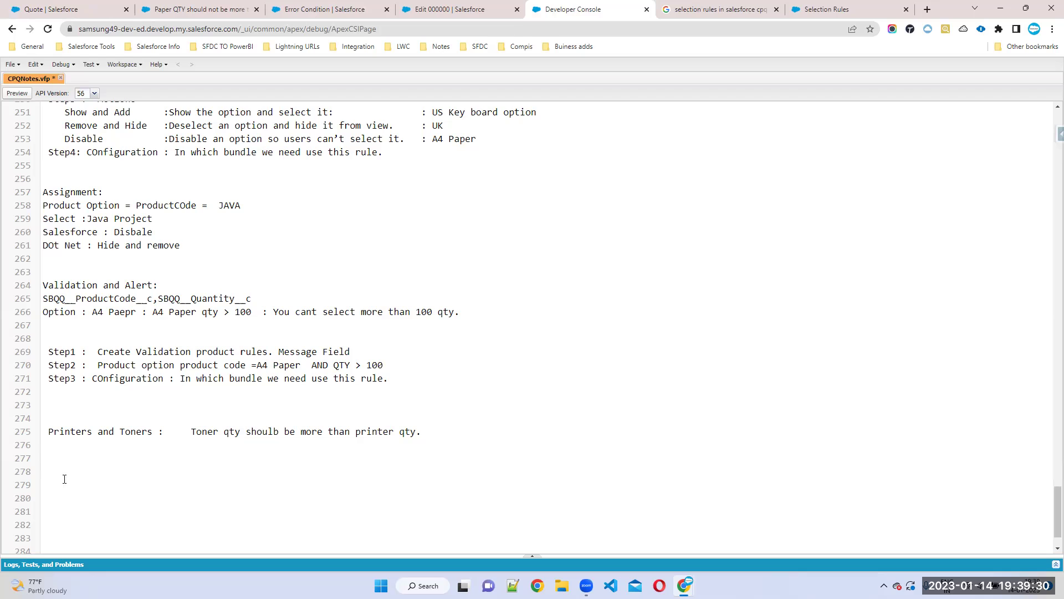
pyautogui.click(183, 9)
pyautogui.click(76, 10)
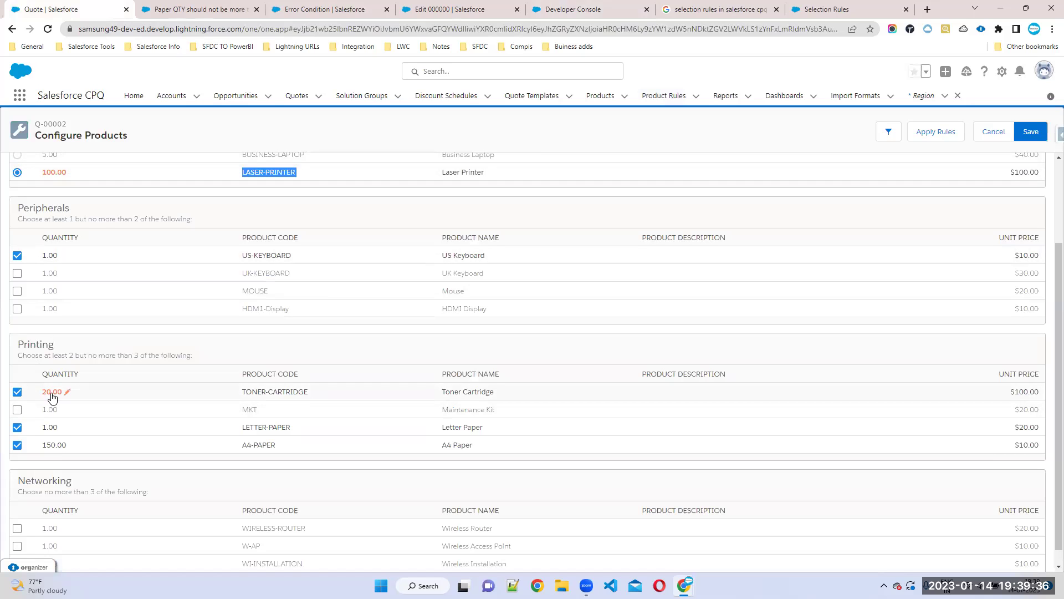
pyautogui.click(566, 10)
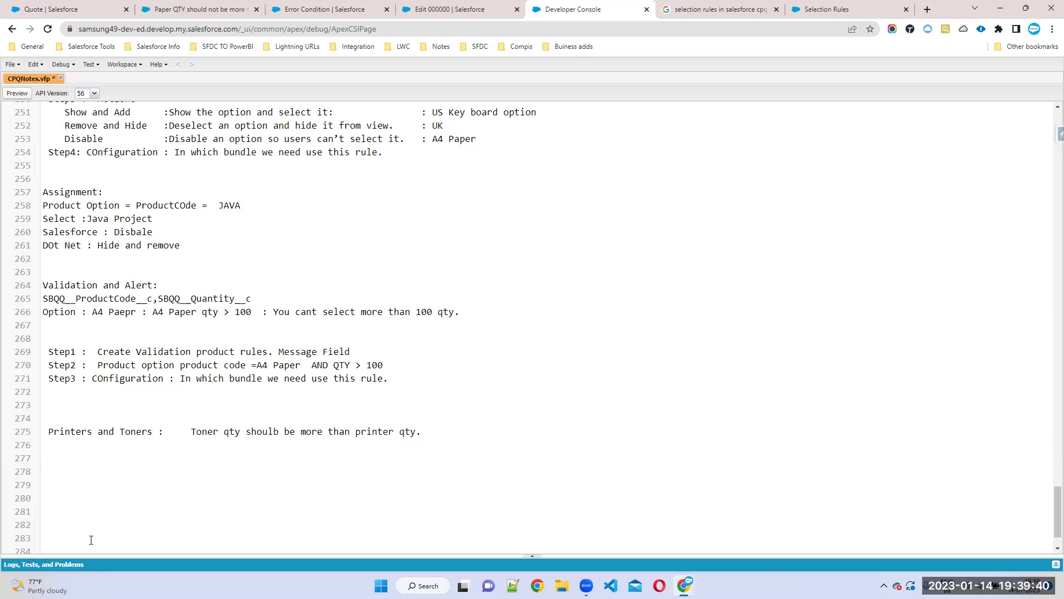
pyautogui.write('SUmmary Varibles :')
pyautogui.click(48, 486)
pyautogui.press('BackSpace')
pyautogui.click(54, 486)
pyautogui.press('BackSpace')
pyautogui.write('u')
pyautogui.click(167, 483)
# - Add the indented line "SOftware Family product : COunt" under the Summary Varibles heading
pyautogui.press('Return')
pyautogui.press('Return')
pyautogui.press('Tab')
pyautogui.scroll(-2, 183, 459)
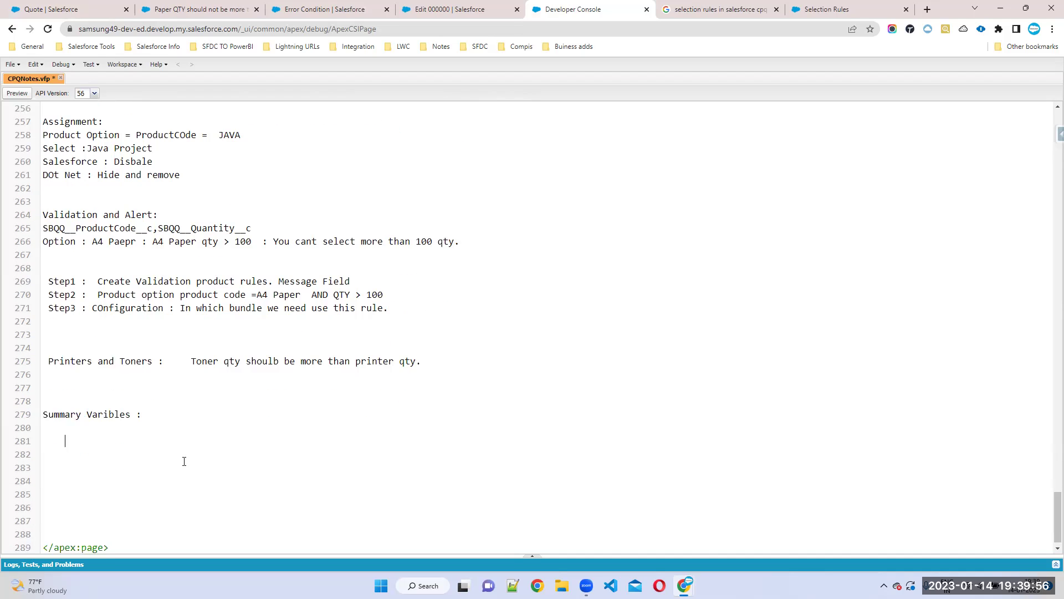
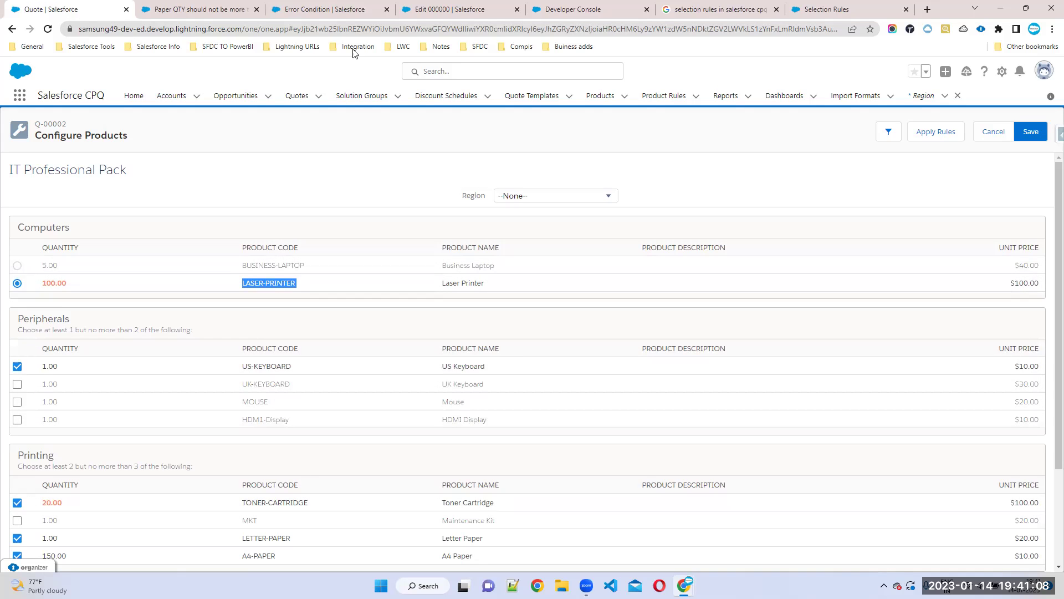
pyautogui.click(549, 10)
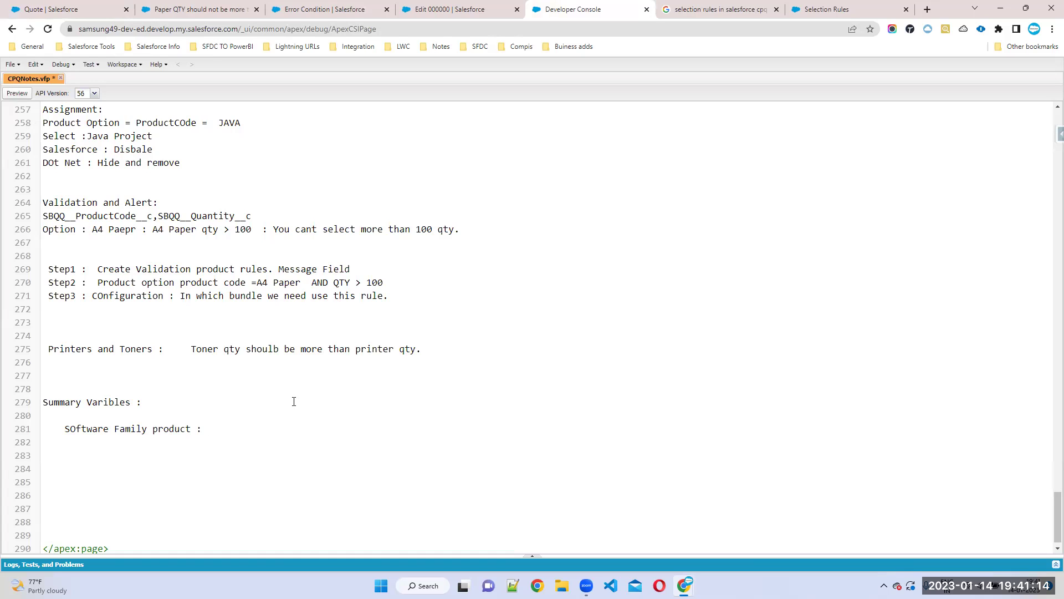
pyautogui.write('COunt')
pyautogui.moveTo(146, 403); pyautogui.dragTo(40, 402)
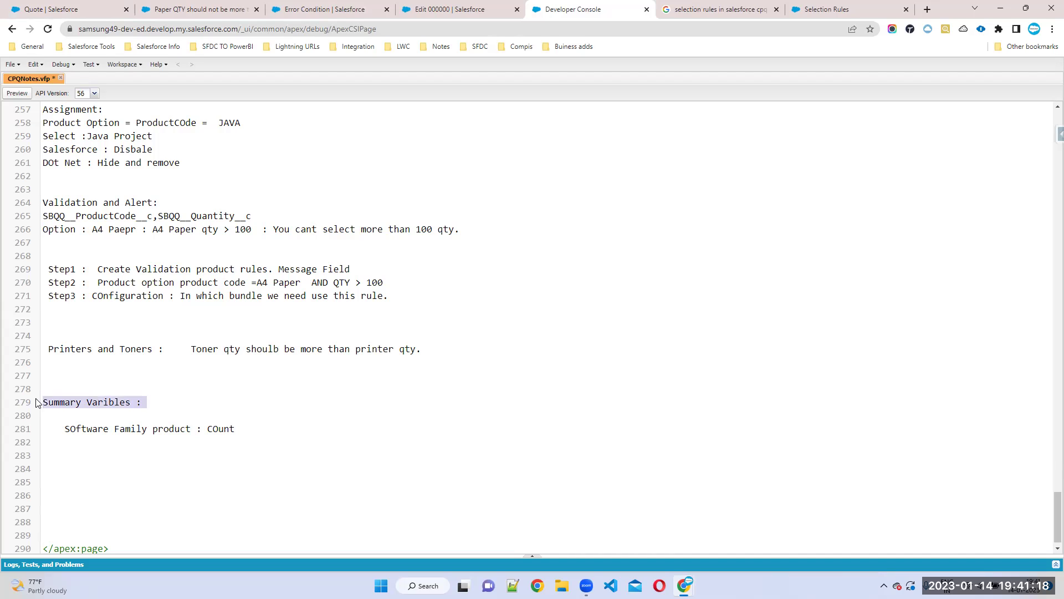
# - Add the line "Sum of Qty : Sum" below the software family line and save the notes page
pyautogui.click(66, 10)
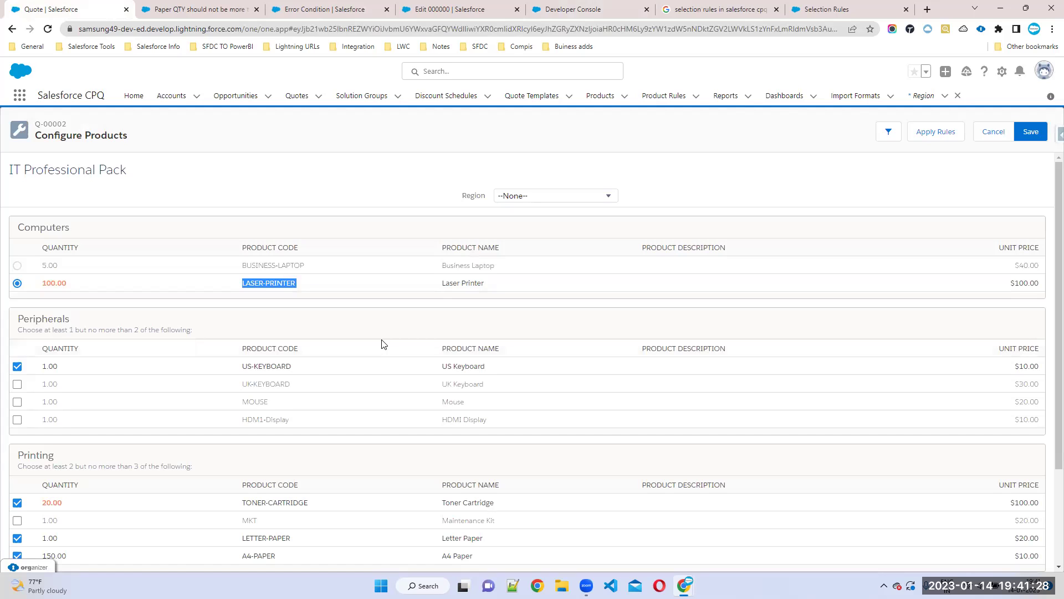
pyautogui.click(413, 9)
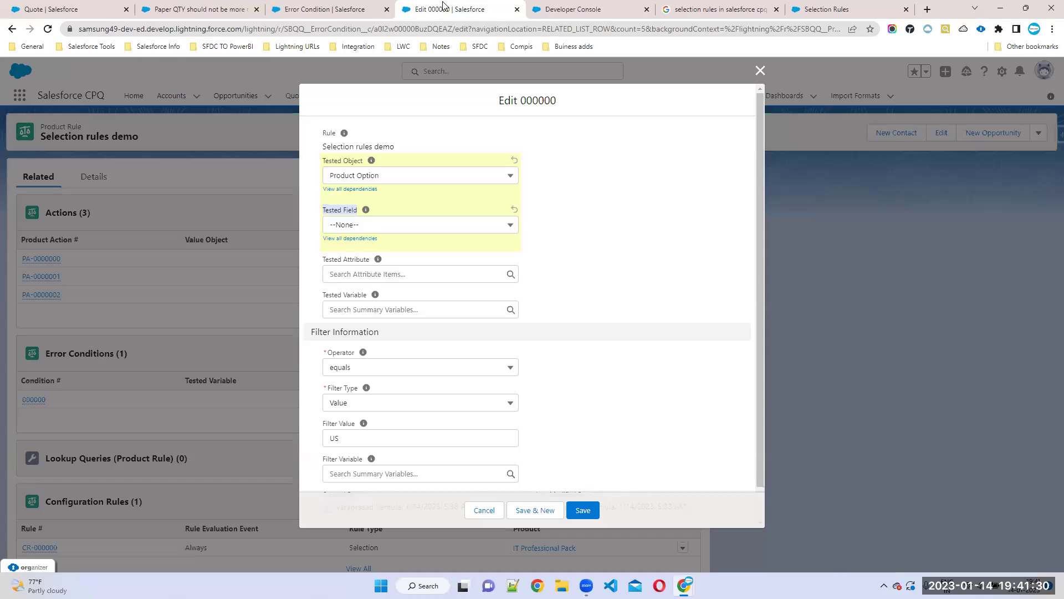
pyautogui.click(562, 6)
pyautogui.moveTo(246, 425); pyautogui.dragTo(43, 388)
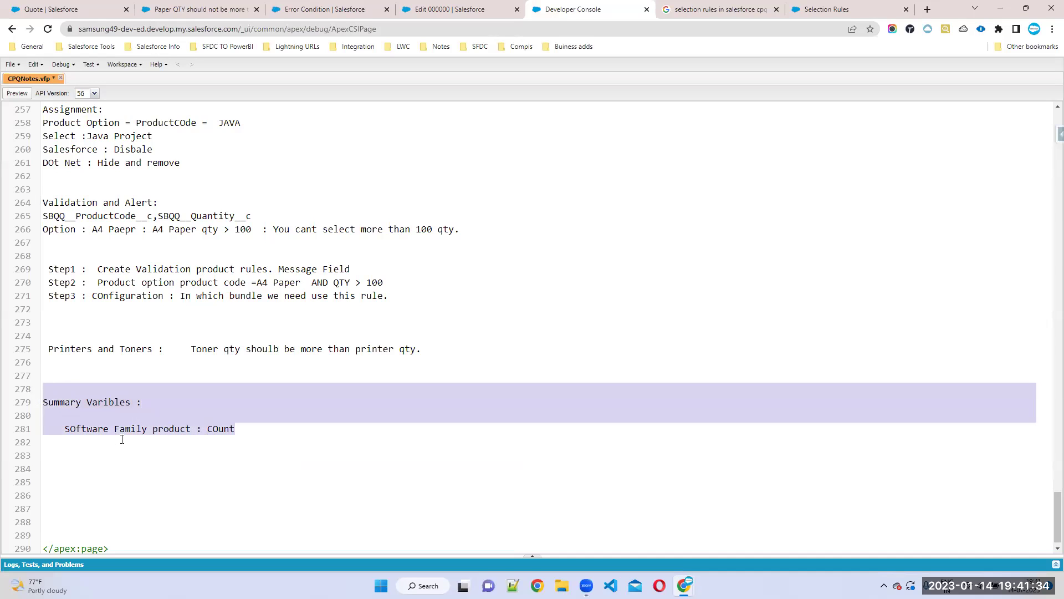
pyautogui.click(114, 442)
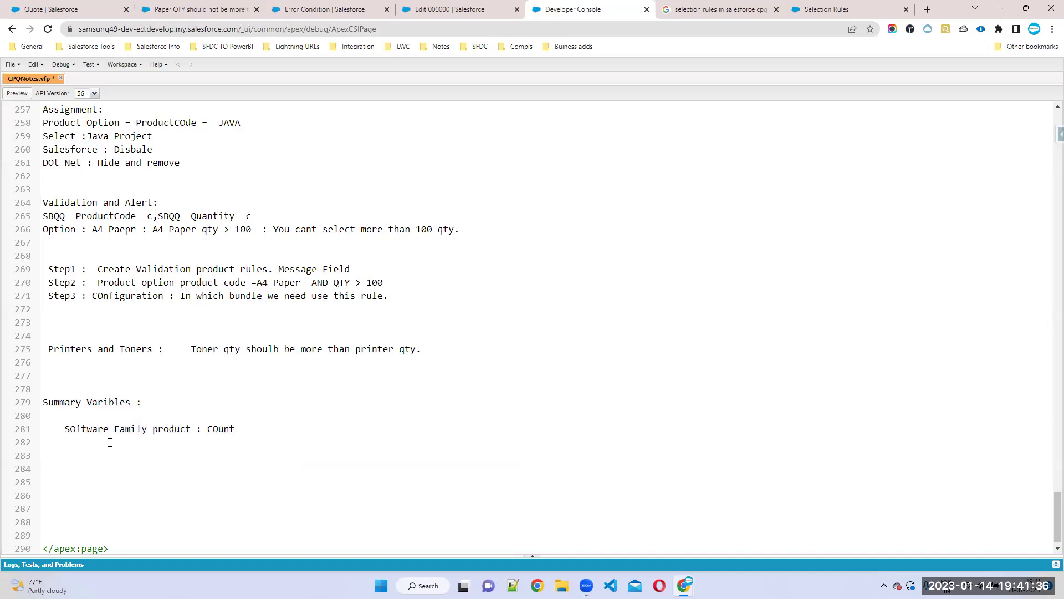
pyautogui.write('C')
pyautogui.press('BackSpace')
pyautogui.write('Sum of Qty : Sum')
pyautogui.moveTo(44, 401); pyautogui.dragTo(146, 402)
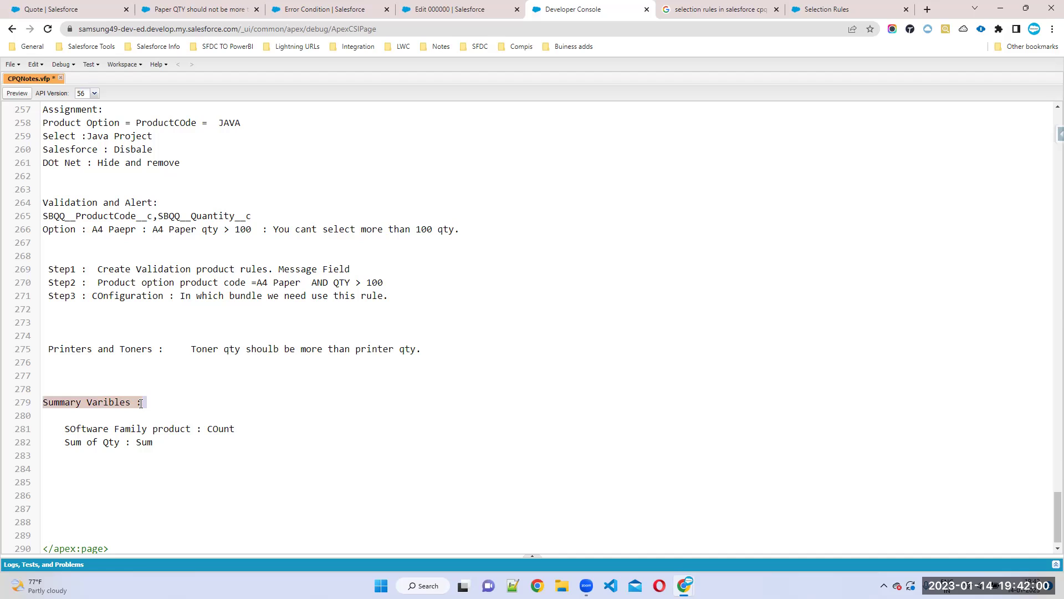
pyautogui.hotkey('ctrl', 's')
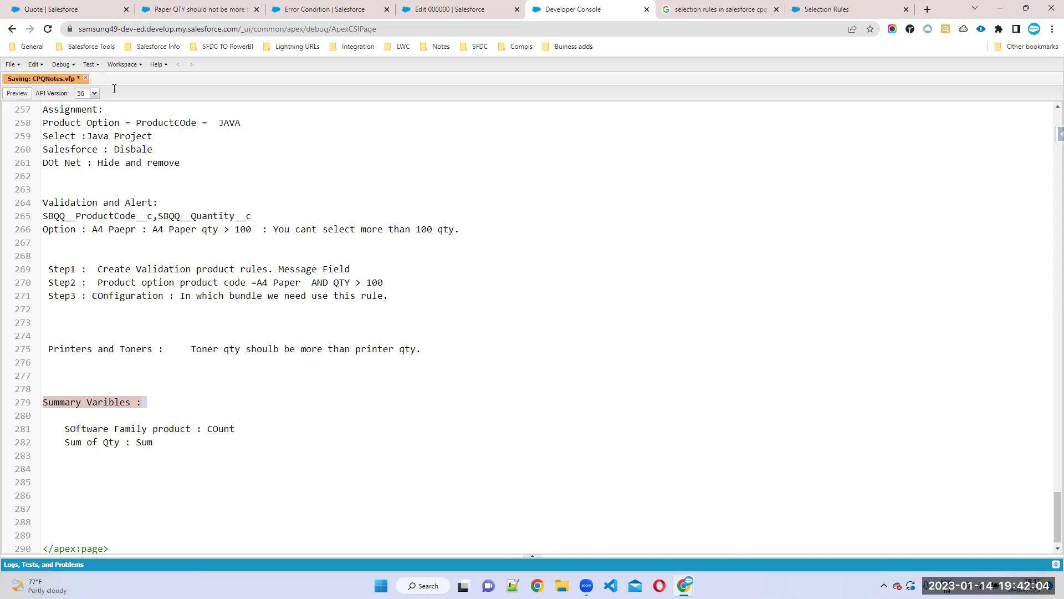
# - Switch to Salesforce CPQ, find the Summary Variables object by searching for "summ", and start a new summary variable
pyautogui.click(77, 11)
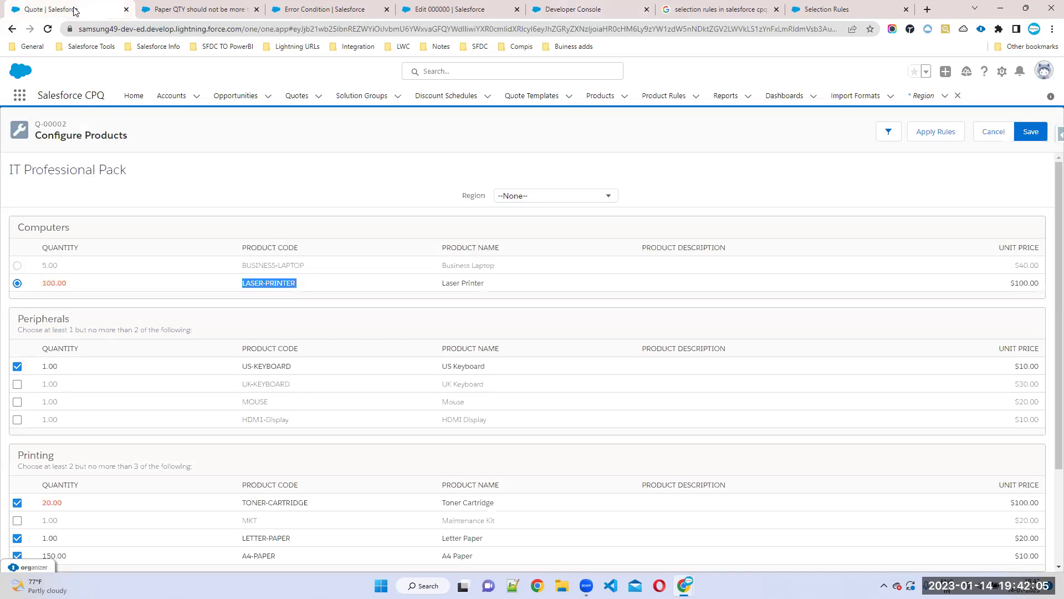
pyautogui.click(20, 97)
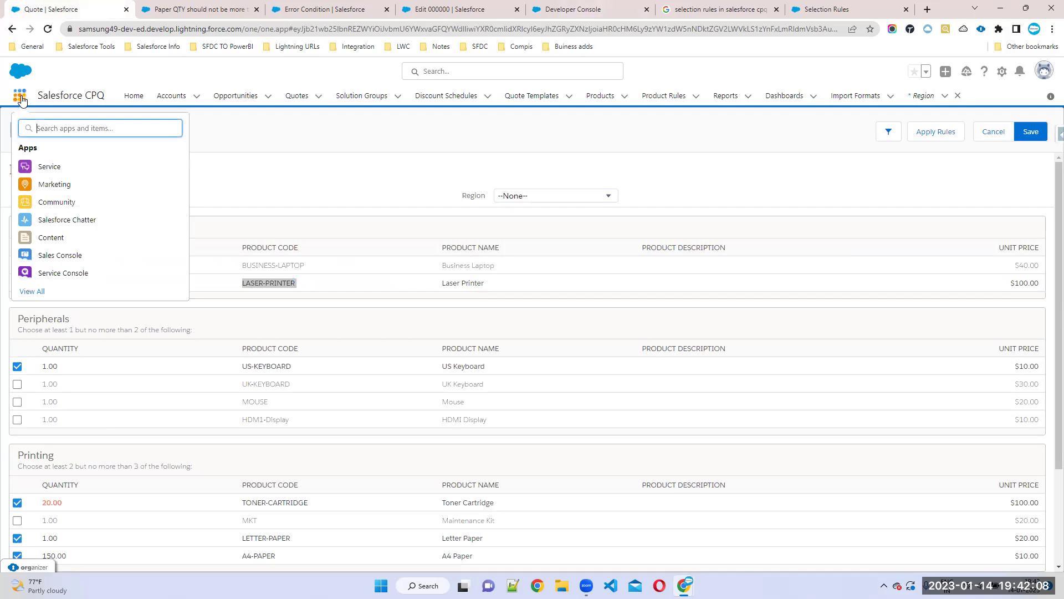
pyautogui.write('summ')
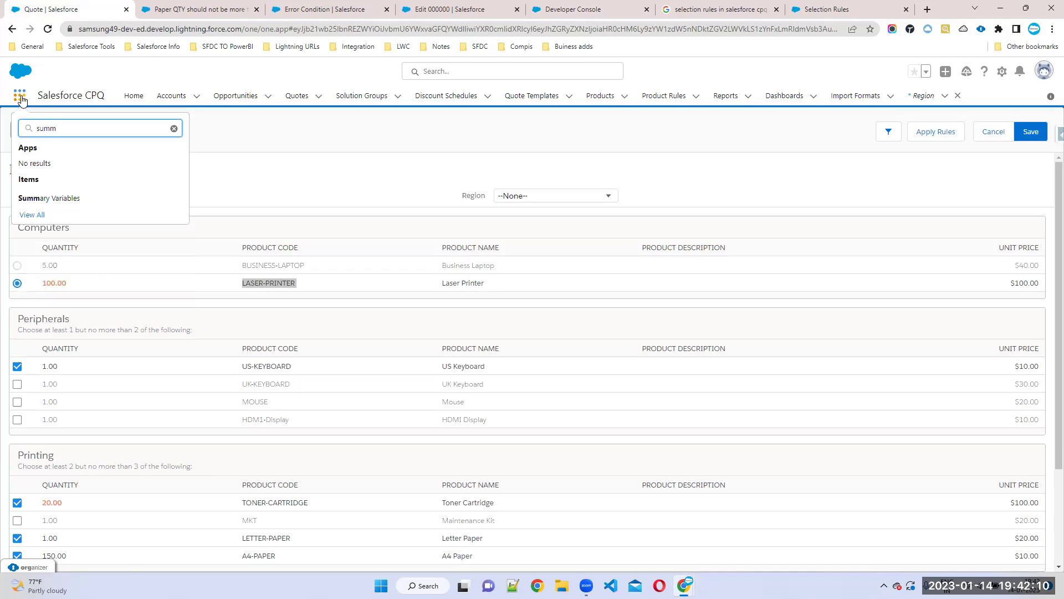
pyautogui.click(84, 198)
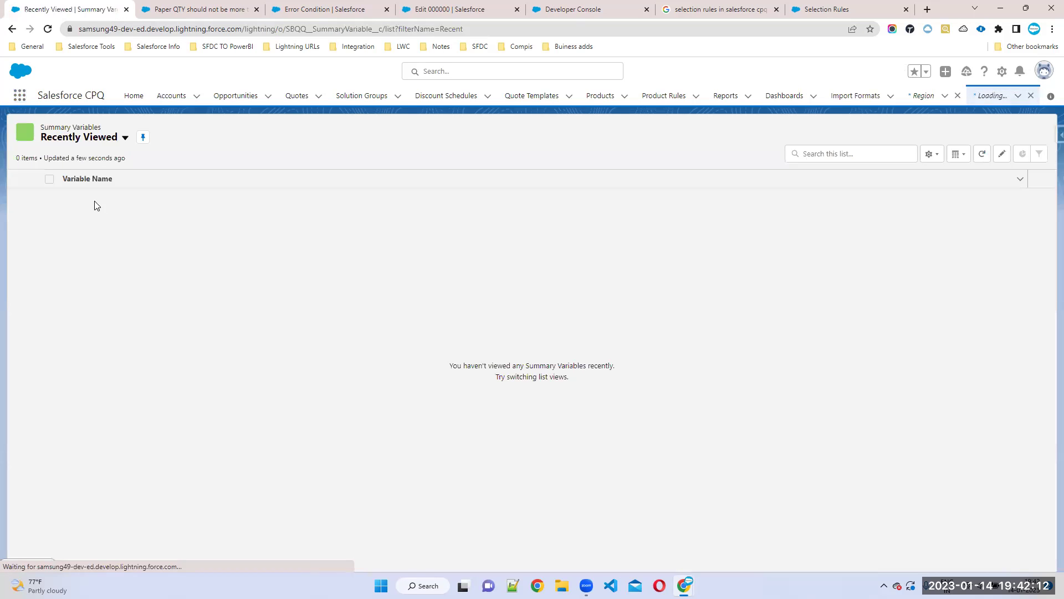
pyautogui.click(921, 132)
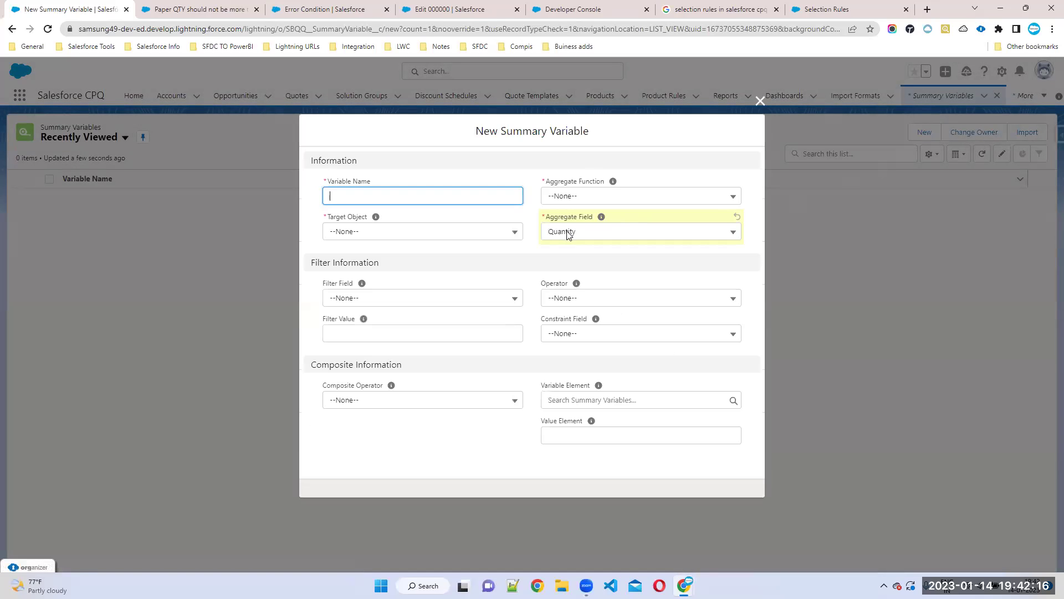
# - Set the summary variable's Aggregate Function to Count and check the choices for its Aggregate Field
pyautogui.moveTo(548, 221); pyautogui.dragTo(601, 220)
pyautogui.click(603, 239)
pyautogui.moveTo(546, 174); pyautogui.dragTo(605, 176)
pyautogui.click(611, 191)
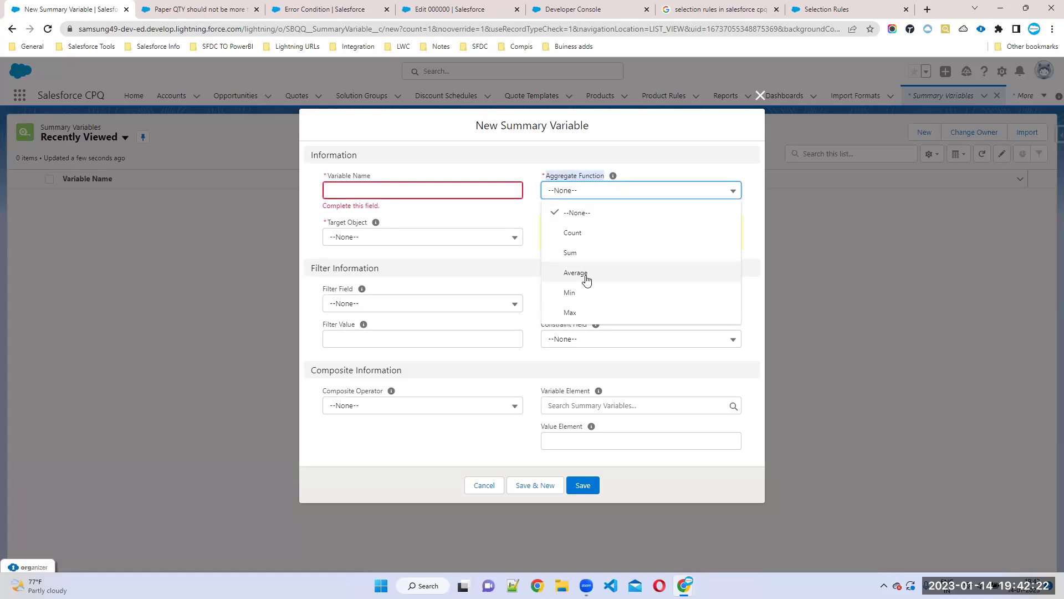
pyautogui.click(586, 233)
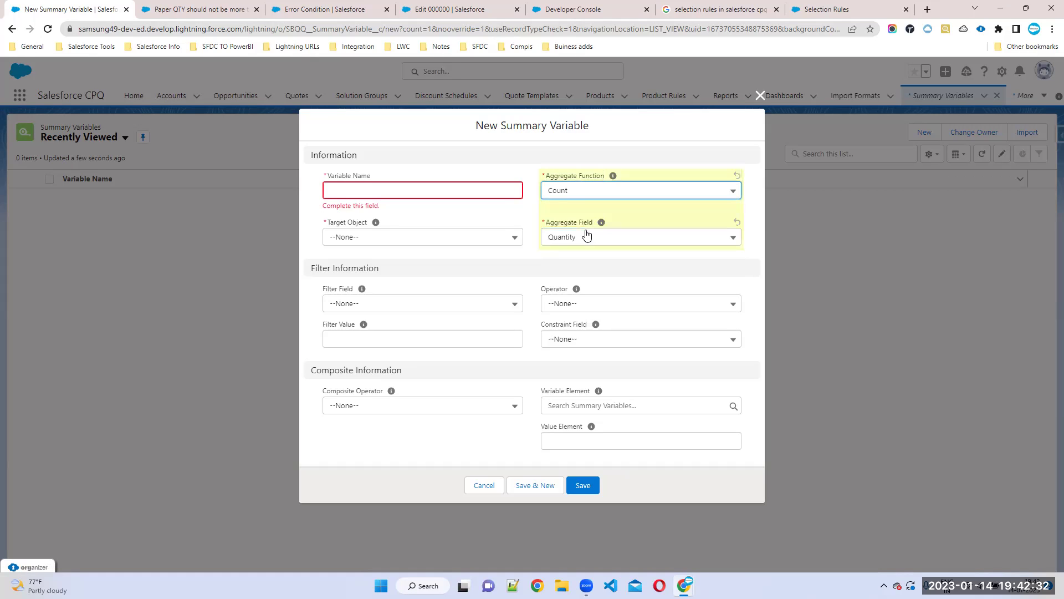
pyautogui.click(579, 245)
pyautogui.click(579, 245)
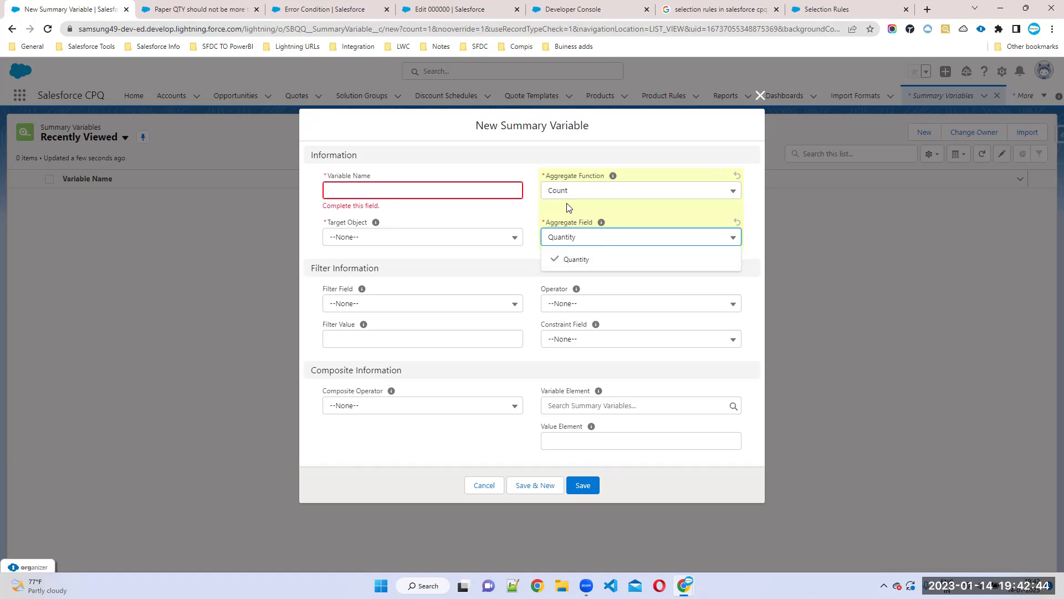
# - Review the software family line in the Developer Console notes and return to the new summary variable in Salesforce CPQ
pyautogui.click(568, 11)
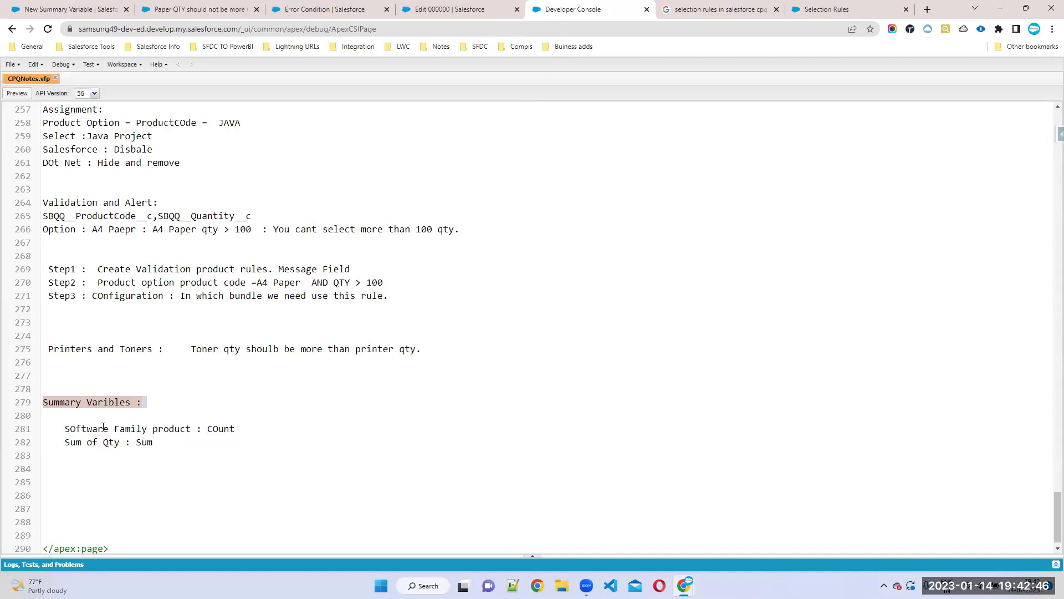
pyautogui.moveTo(116, 425); pyautogui.dragTo(54, 429)
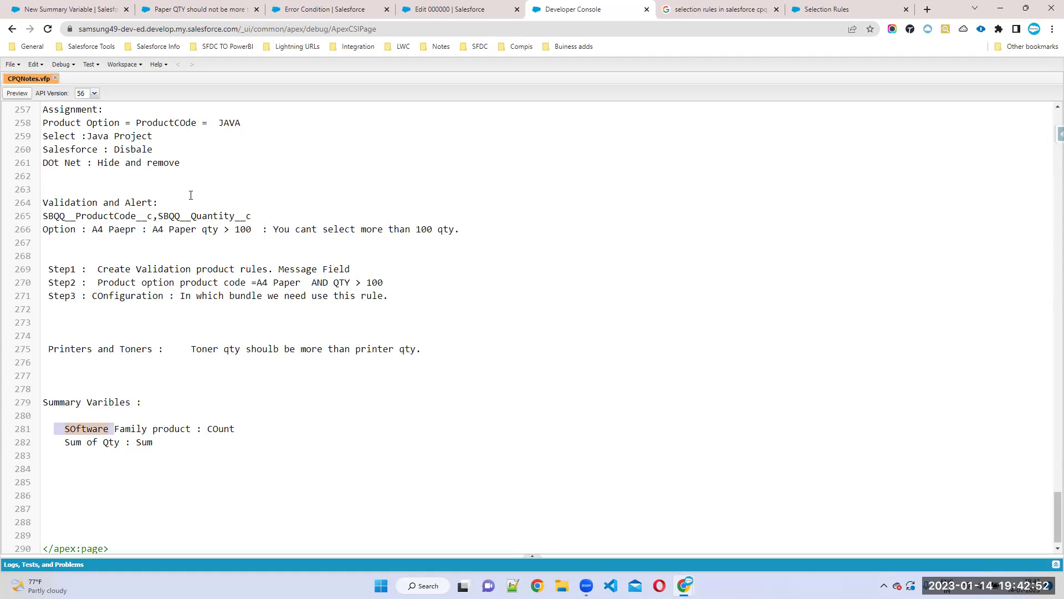
pyautogui.click(28, 7)
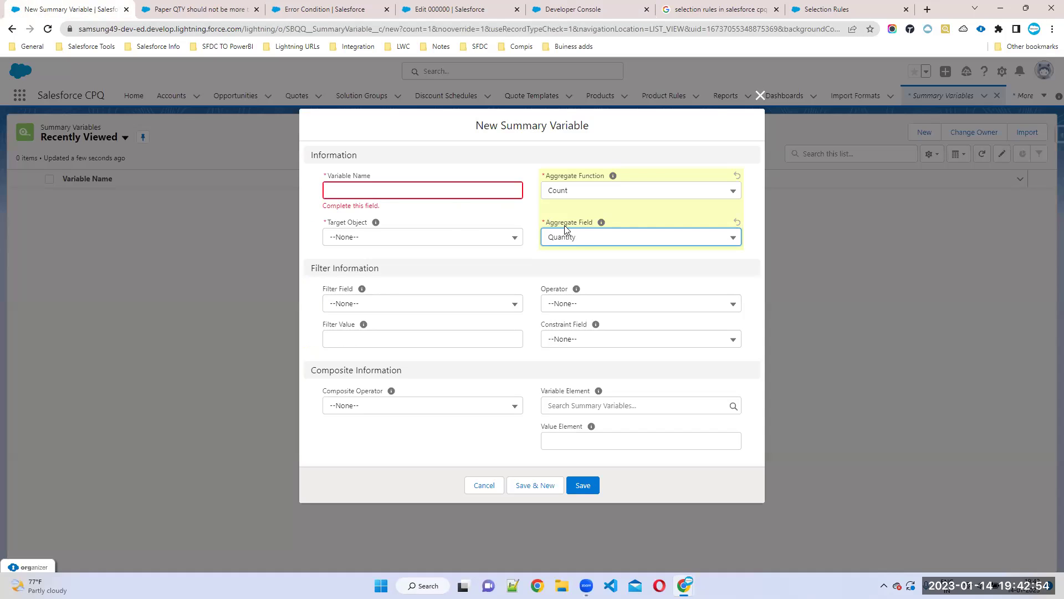
# - Set the summary variable's Target Object to Product Option with Quantity as the Aggregate Field
pyautogui.click(581, 238)
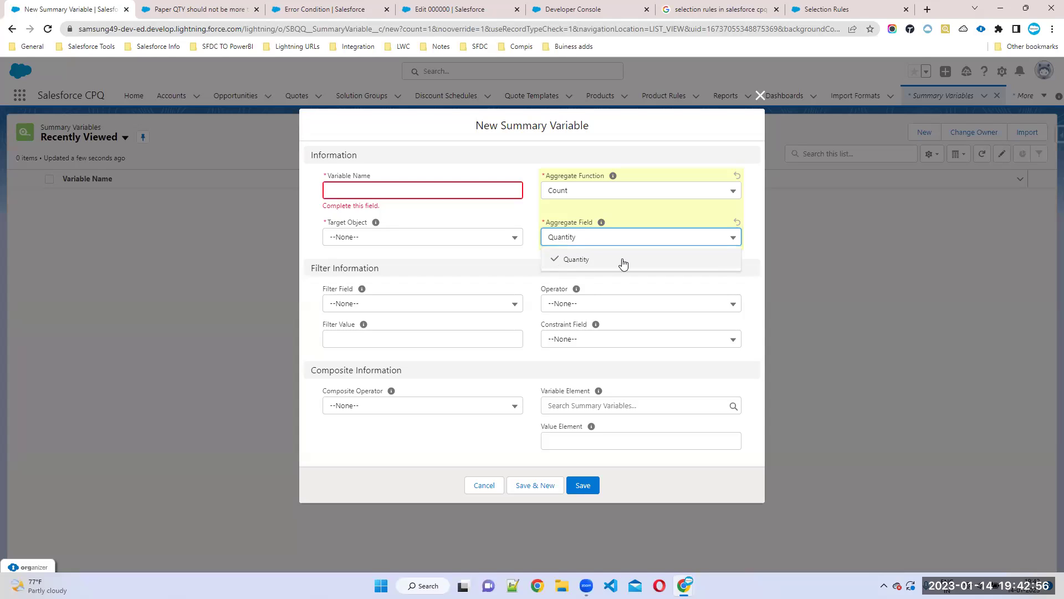
pyautogui.click(580, 260)
pyautogui.click(333, 237)
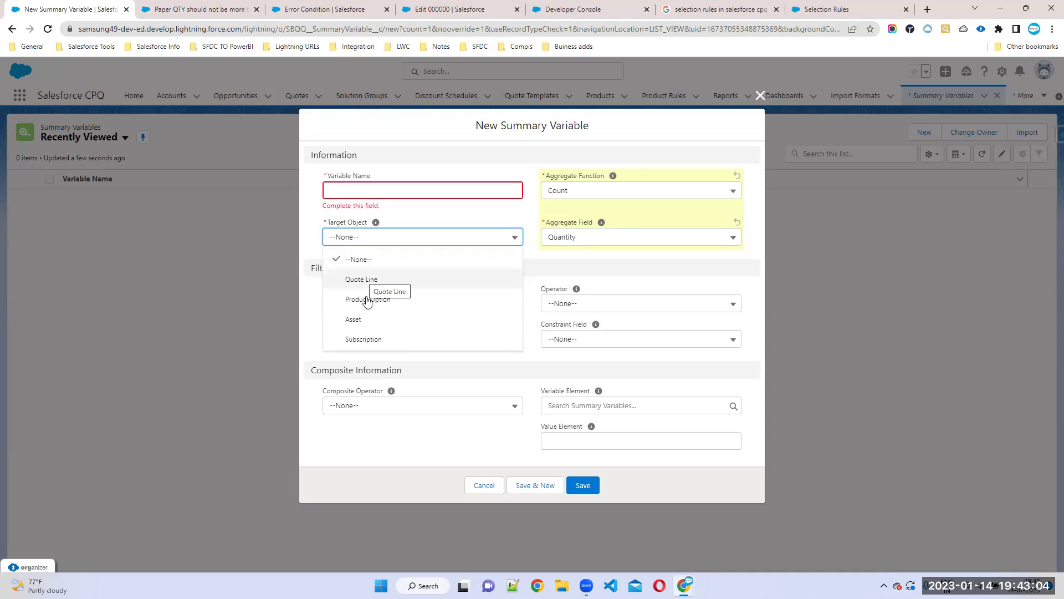
pyautogui.click(373, 299)
pyautogui.click(573, 240)
pyautogui.click(641, 262)
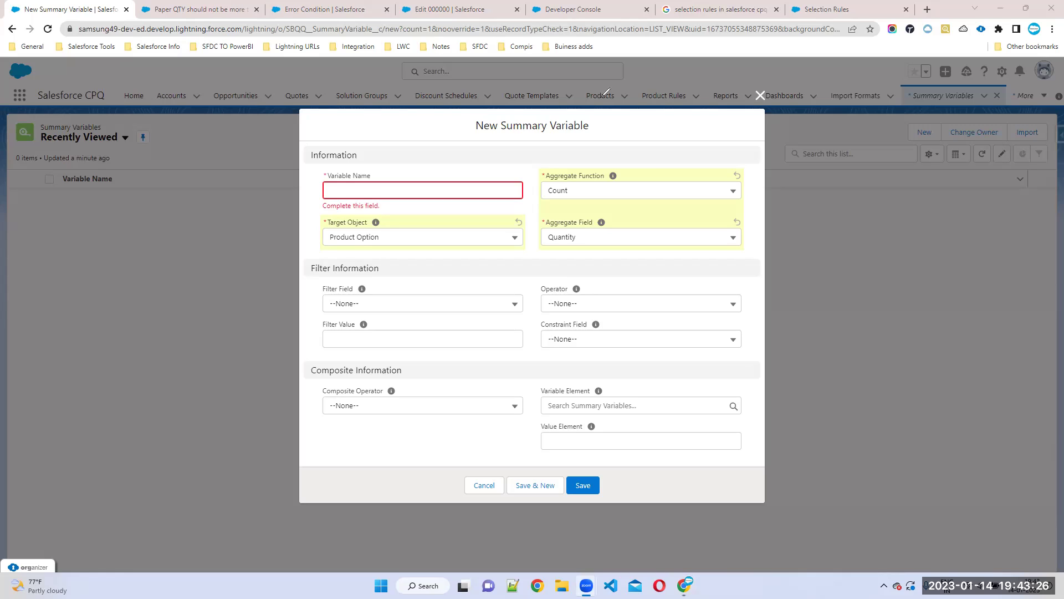
pyautogui.click(549, 250)
pyautogui.write('Family__c')
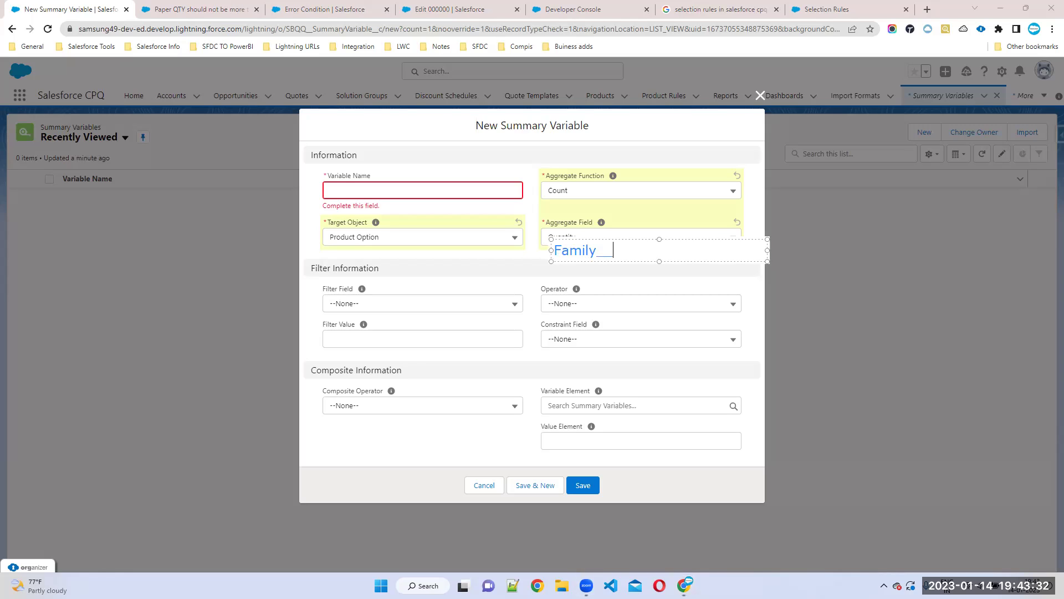
pyautogui.click(586, 226)
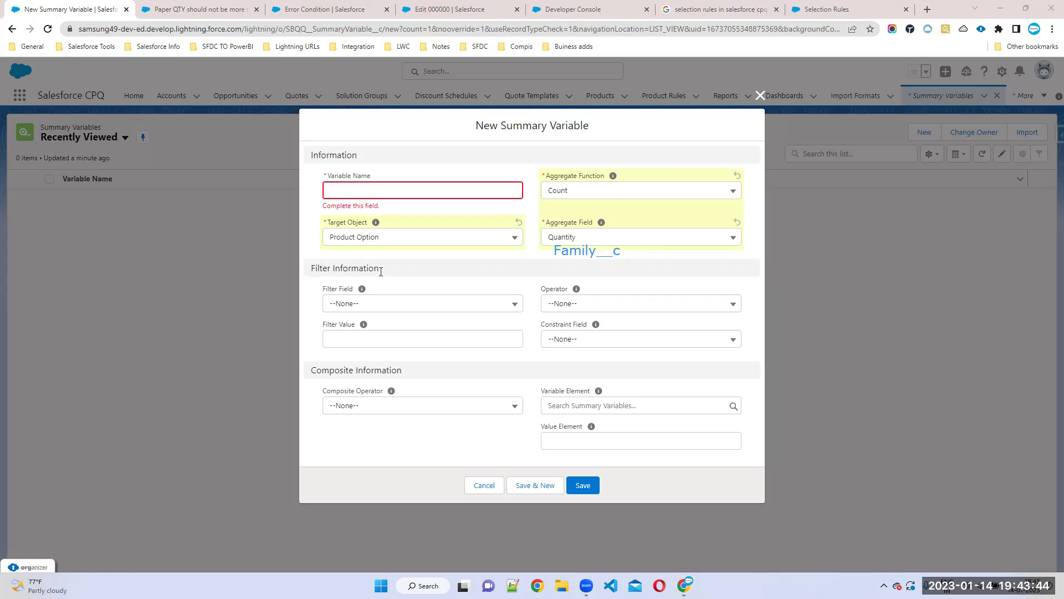
pyautogui.moveTo(359, 288); pyautogui.dragTo(577, 313)
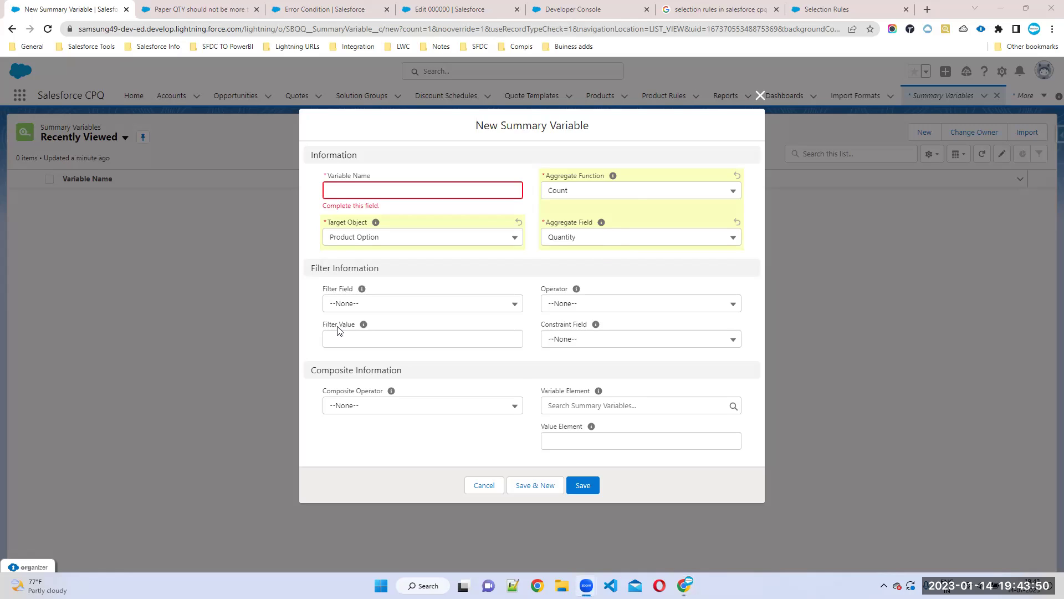
# - Define the filter as Product Family equals "Sofware" for the summary variable
pyautogui.click(335, 303)
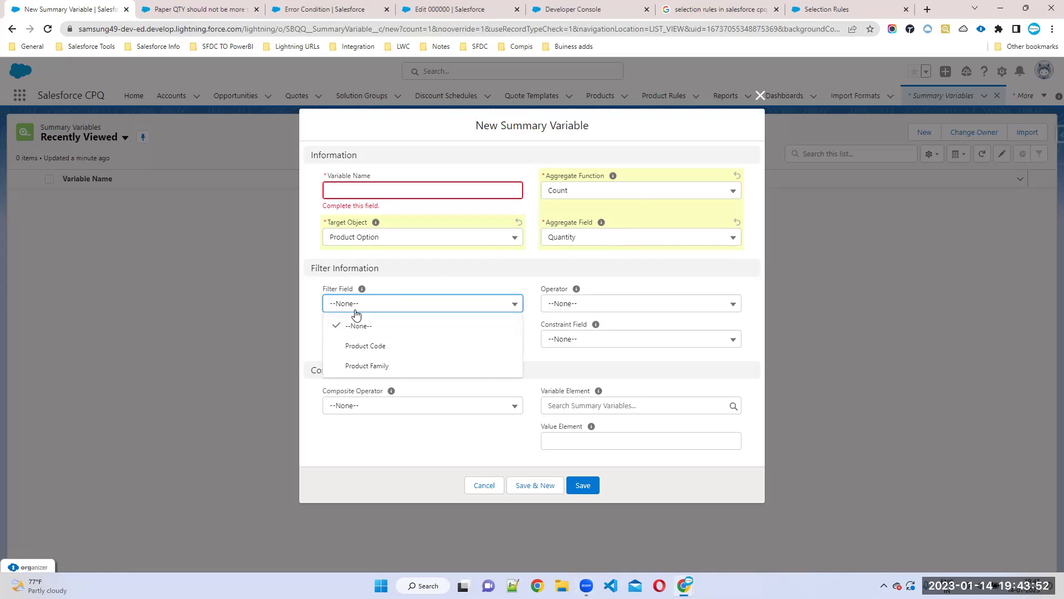
pyautogui.click(367, 366)
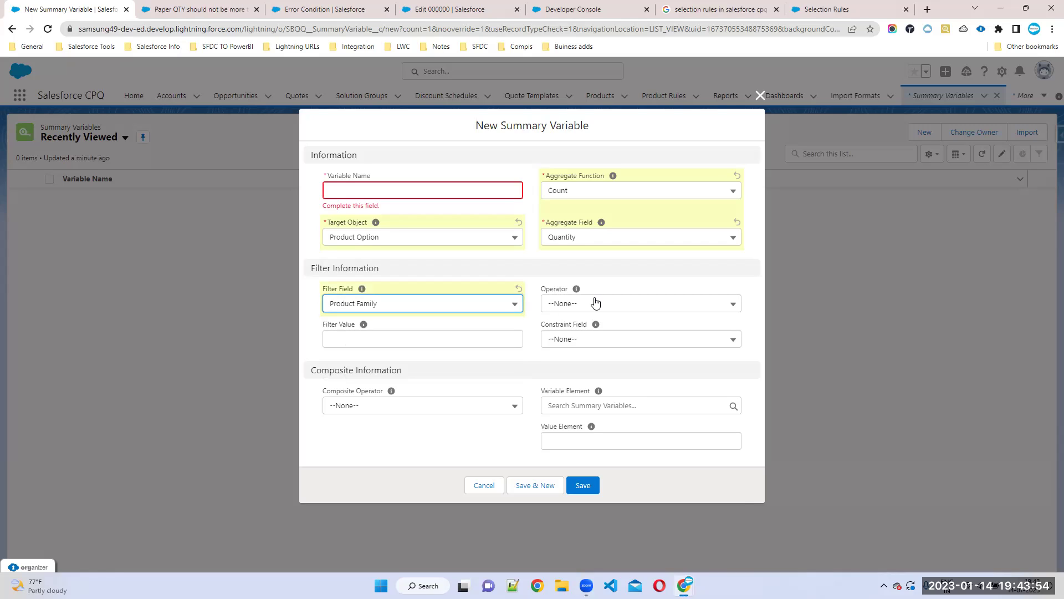
pyautogui.click(593, 303)
pyautogui.click(565, 352)
pyautogui.click(356, 339)
pyautogui.write('Sofware')
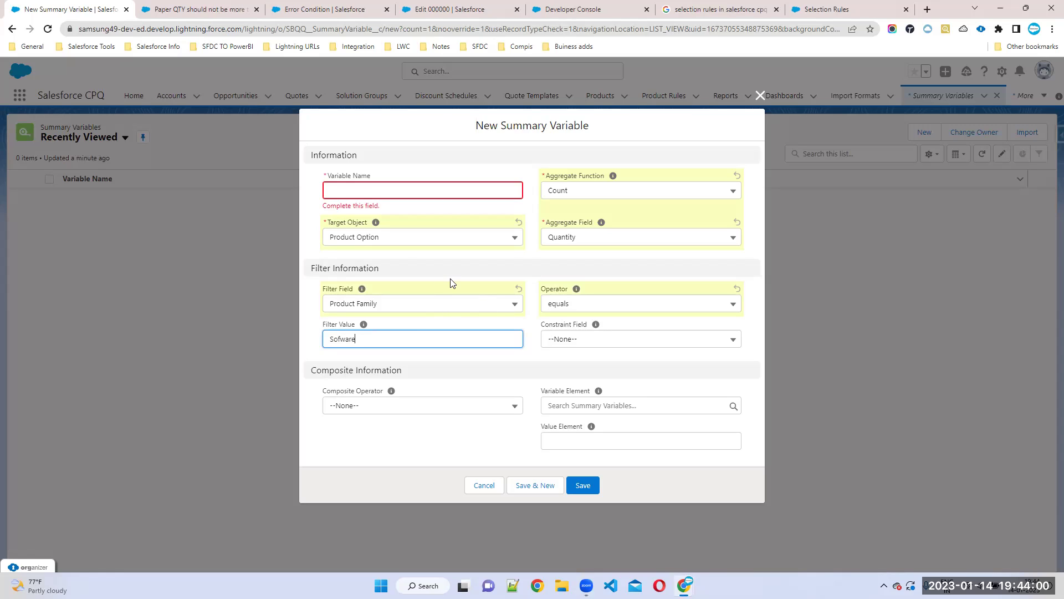
# - Enter varSoftwareCOunt as the summary variable's name
pyautogui.click(364, 190)
pyautogui.write('Softwa')
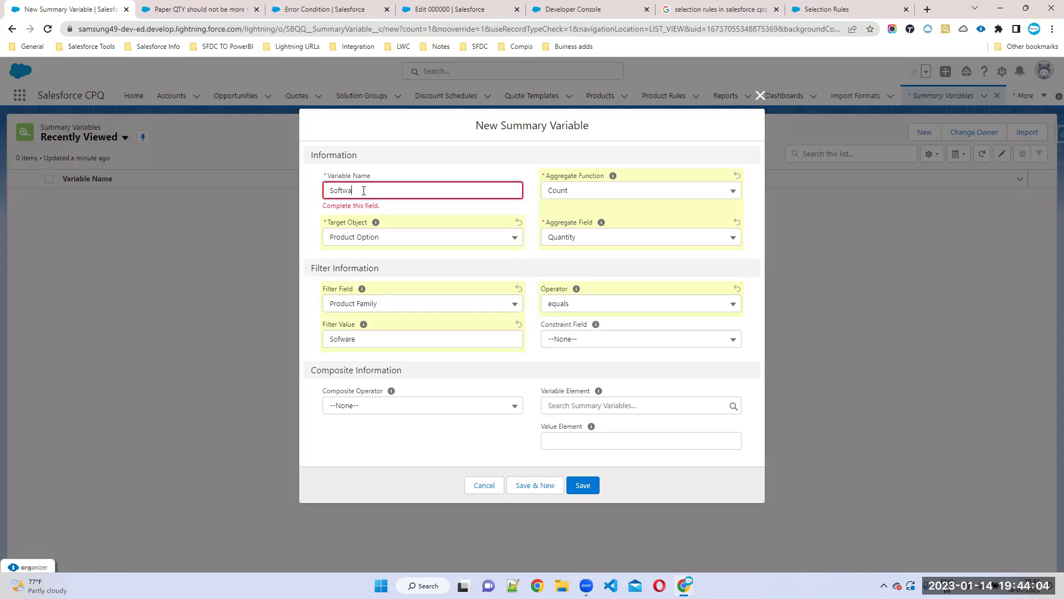
pyautogui.write('re family cou')
pyautogui.press('BackSpace')
pyautogui.press('BackSpace')
pyautogui.press('BackSpace')
pyautogui.press('BackSpace')
pyautogui.press('BackSpace')
pyautogui.press('BackSpace')
pyautogui.press('BackSpace')
pyautogui.press('BackSpace')
pyautogui.press('BackSpace')
pyautogui.press('BackSpace')
pyautogui.press('BackSpace')
pyautogui.press('BackSpace')
pyautogui.press('BackSpace')
pyautogui.press('BackSpace')
pyautogui.press('BackSpace')
pyautogui.press('BackSpace')
pyautogui.press('BackSpace')
pyautogui.press('BackSpace')
pyautogui.write('varSoftwareOCOu')
# - Change the Aggregate Function to Sum, keeping Quantity as the Aggregate Field
pyautogui.click(571, 238)
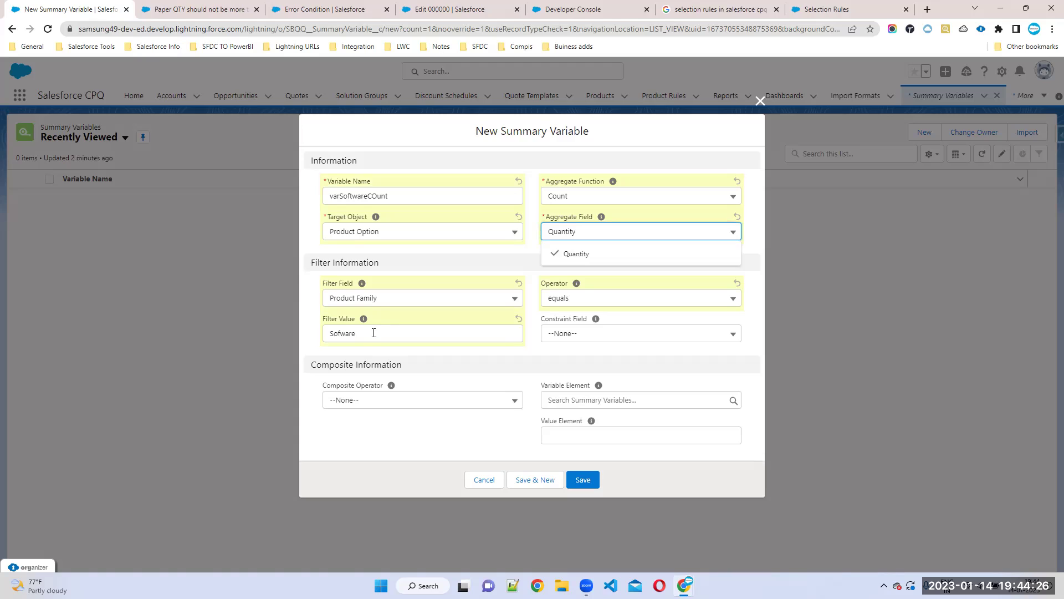
pyautogui.moveTo(373, 333); pyautogui.dragTo(295, 280)
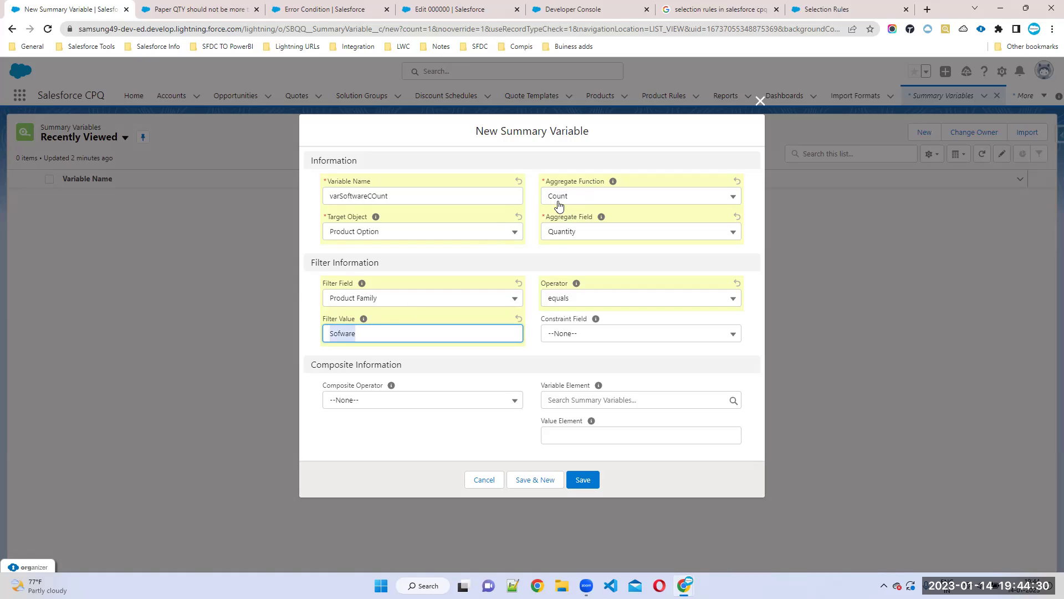
pyautogui.click(601, 232)
pyautogui.click(600, 255)
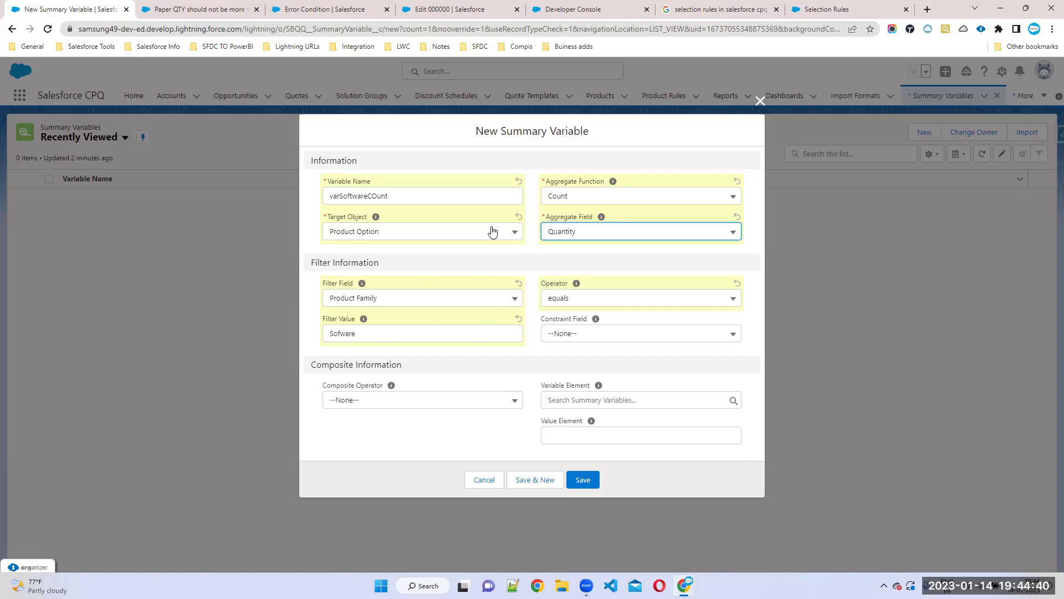
pyautogui.click(586, 199)
pyautogui.click(585, 256)
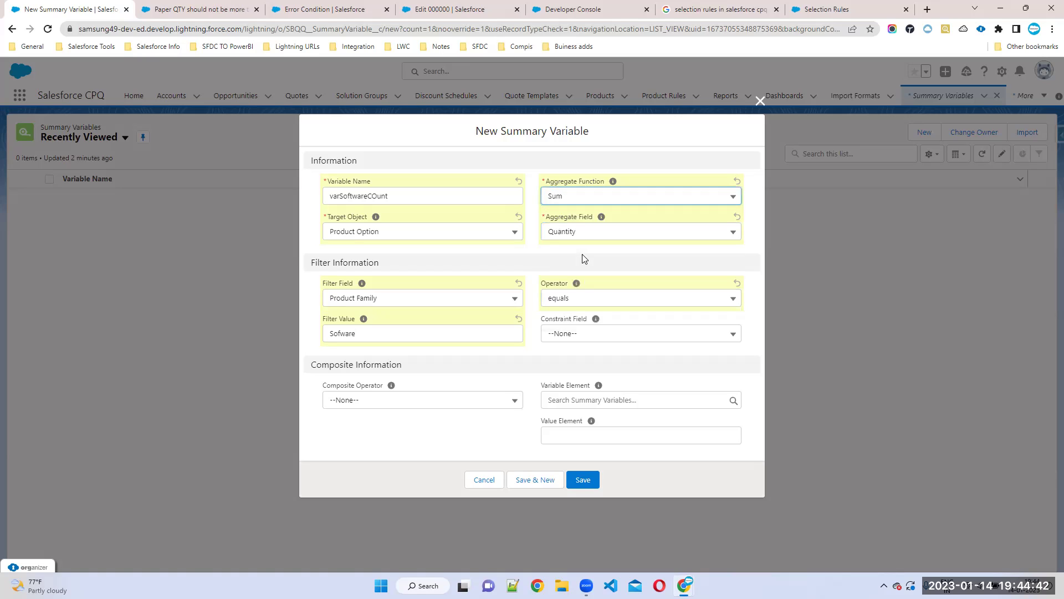
pyautogui.click(567, 233)
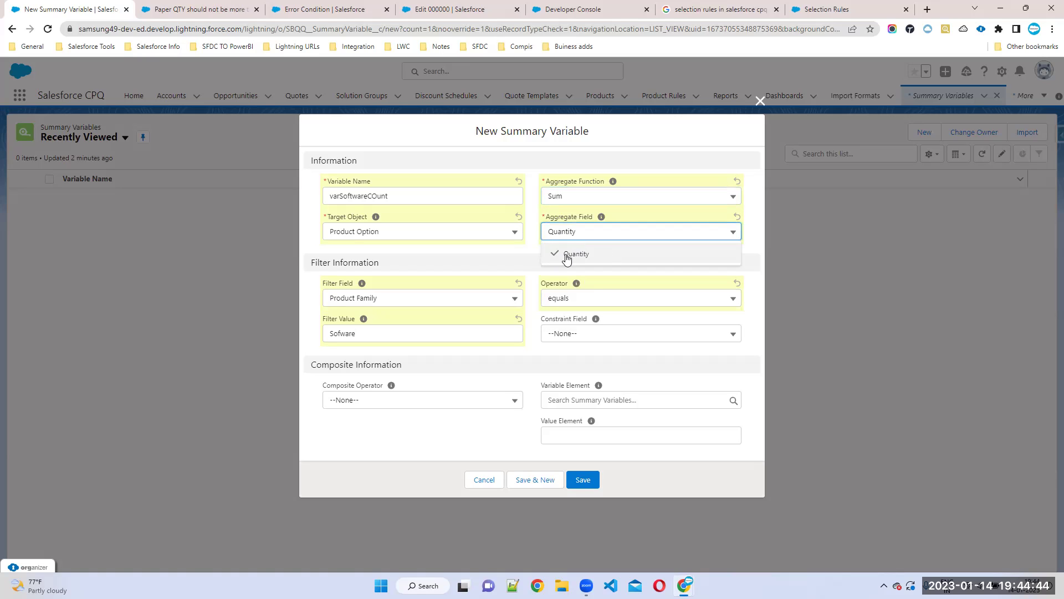
# - Switch to the Developer Console notes and add the lines varPrinterQty and varTonerQty below the Sum of Qty line
pyautogui.click(577, 9)
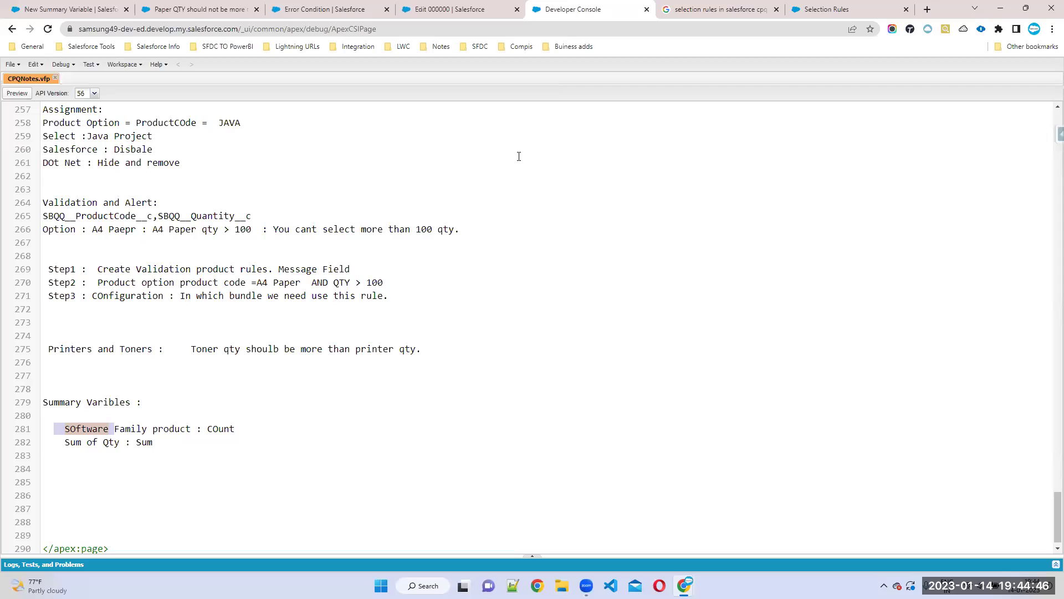
pyautogui.click(47, 478)
pyautogui.write('VarPrinterQty')
pyautogui.press('Return')
pyautogui.press('Tab')
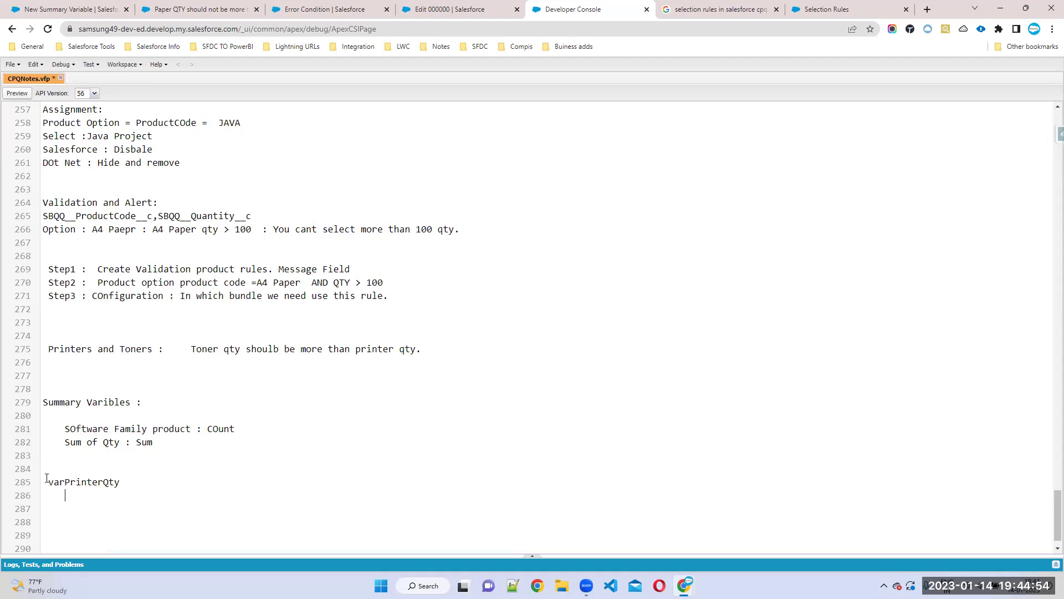
pyautogui.write('varTonerQty')
pyautogui.press('BackSpace')
pyautogui.moveTo(103, 496); pyautogui.dragTo(136, 485)
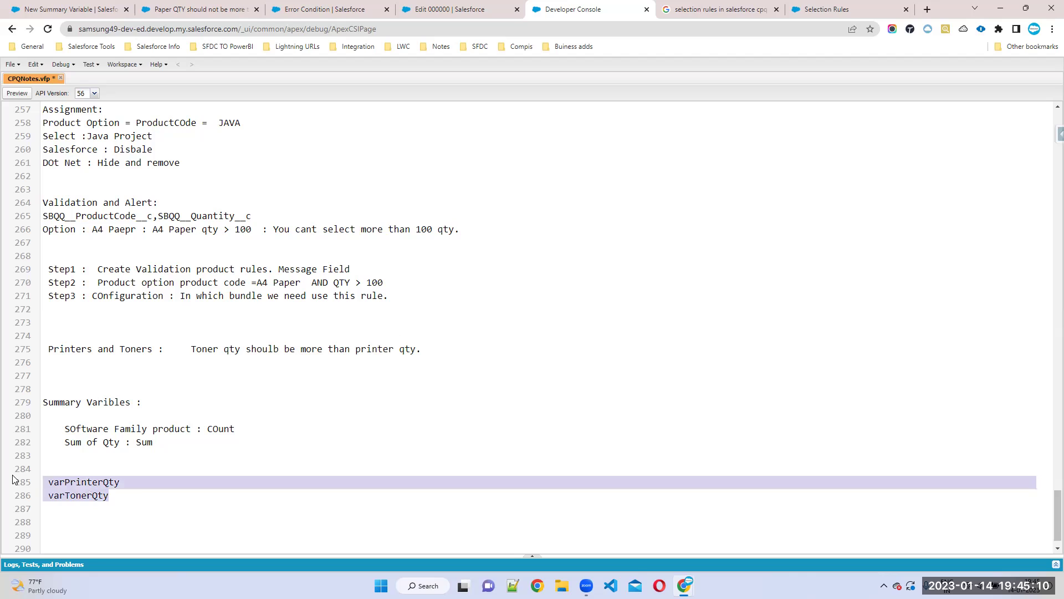
pyautogui.click(143, 486)
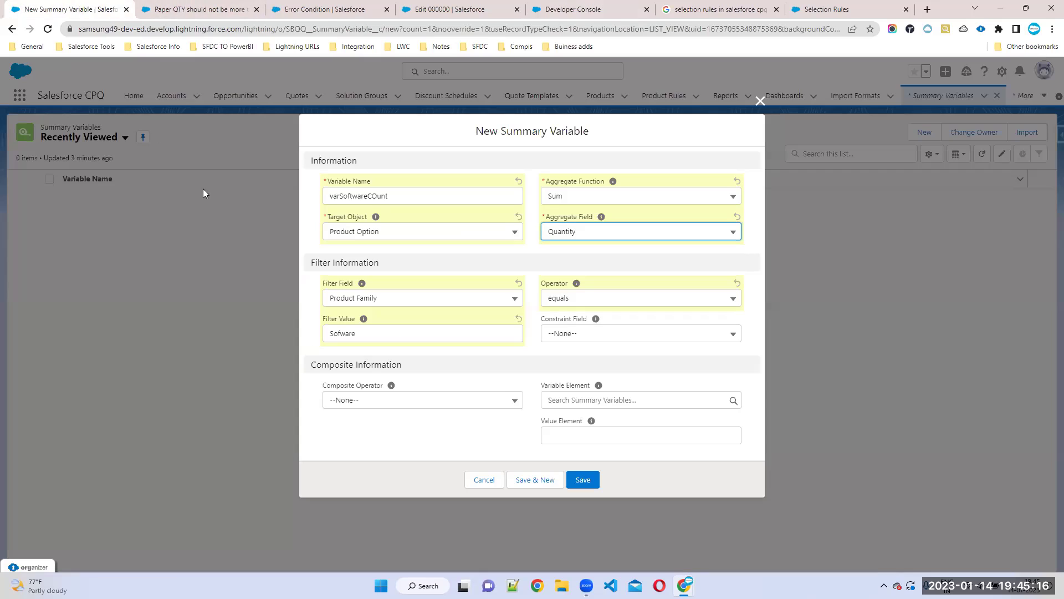
# - Return to the new summary variable in Salesforce CPQ and name it varPrinterQty, keeping Sum, Product Option and Quantity
pyautogui.click(88, 8)
pyautogui.click(359, 192)
pyautogui.hotkey('ctrl', 'a')
pyautogui.write('varPrinterQty')
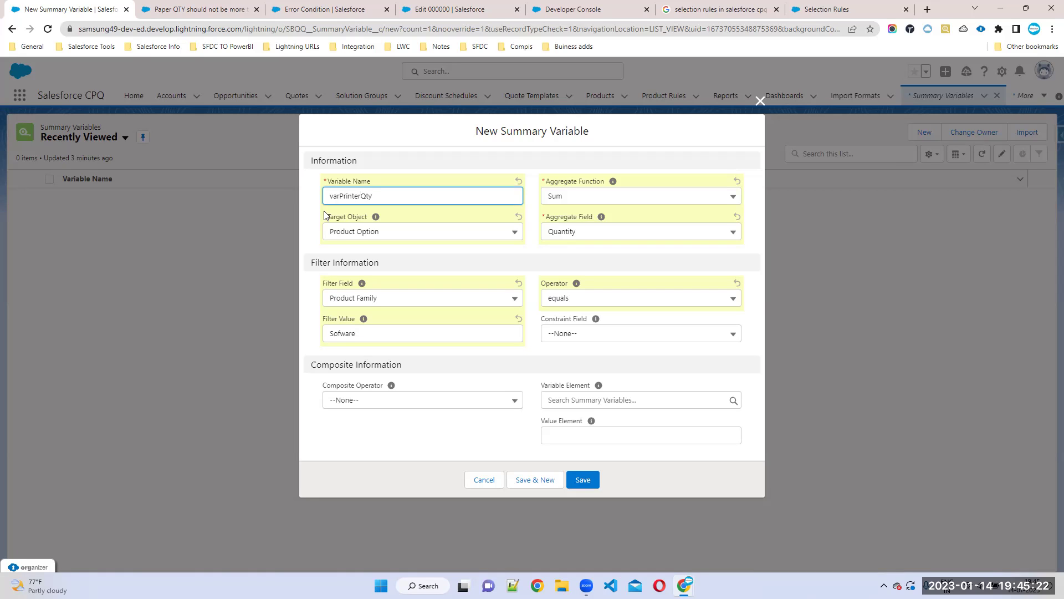
pyautogui.click(559, 197)
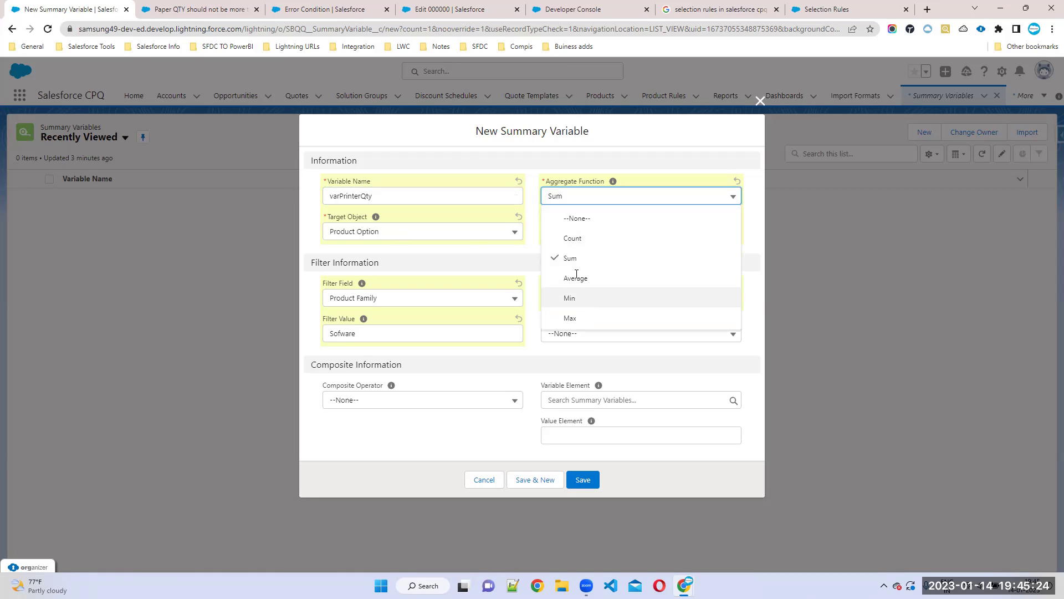
pyautogui.click(570, 258)
pyautogui.click(375, 234)
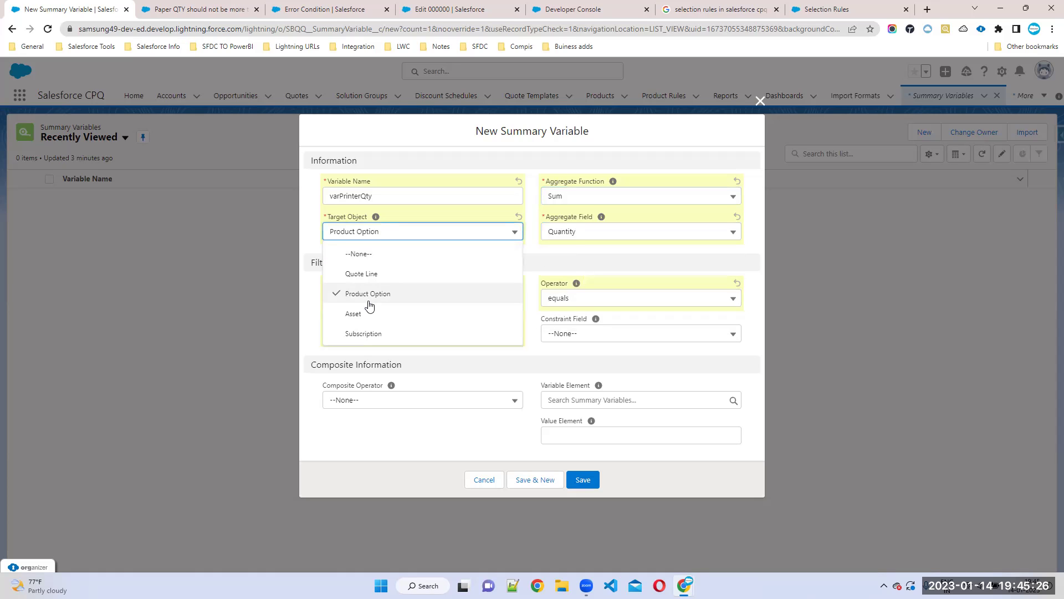
pyautogui.click(611, 235)
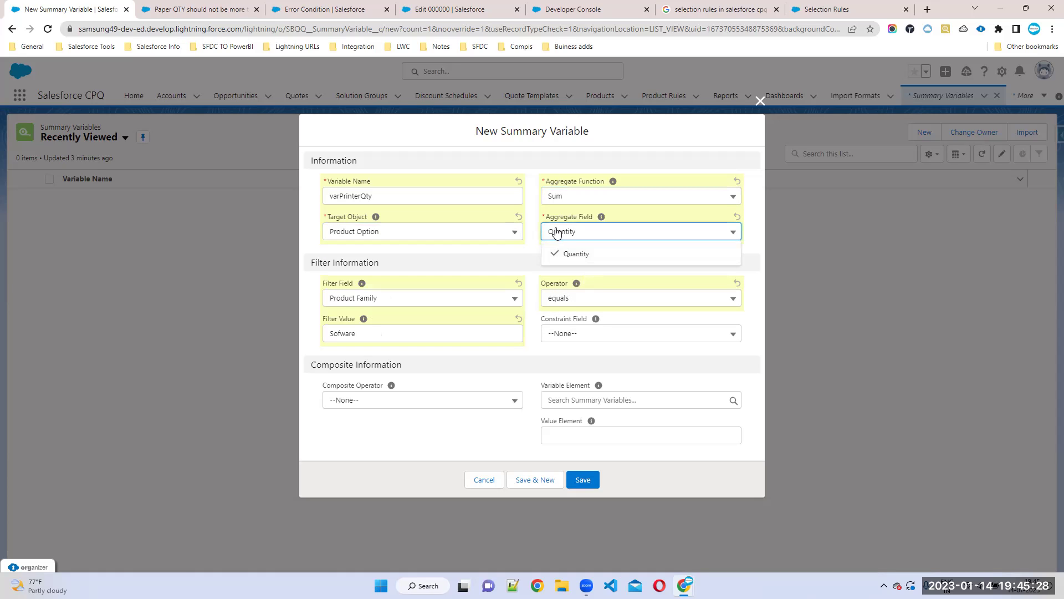
# - Change the Filter Field to Product Code and clear the Filter Value
pyautogui.click(459, 301)
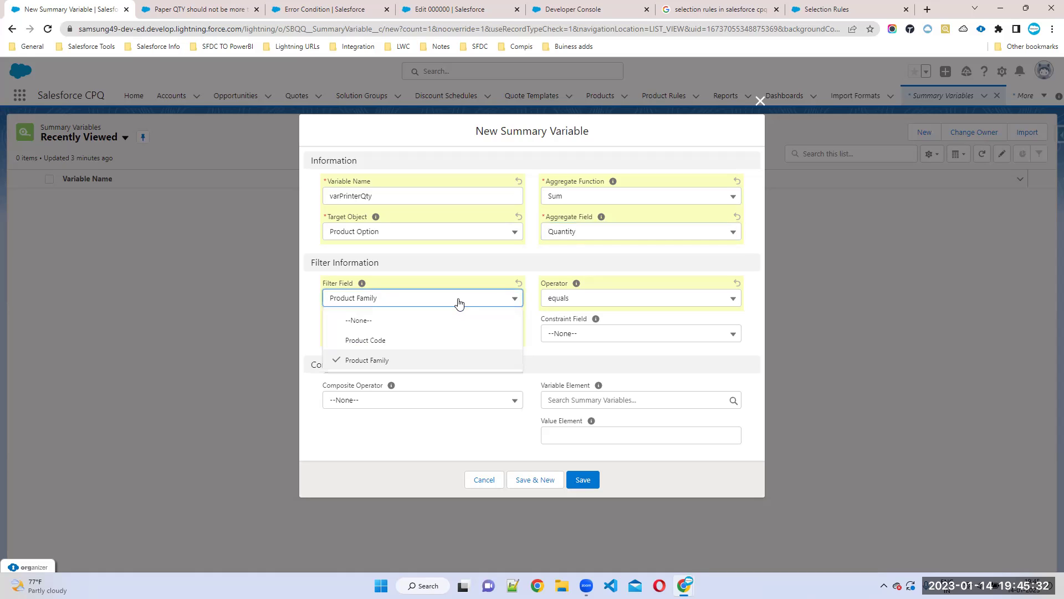
pyautogui.click(382, 340)
pyautogui.click(389, 335)
pyautogui.hotkey('ctrl', 'a')
pyautogui.press('BackSpace')
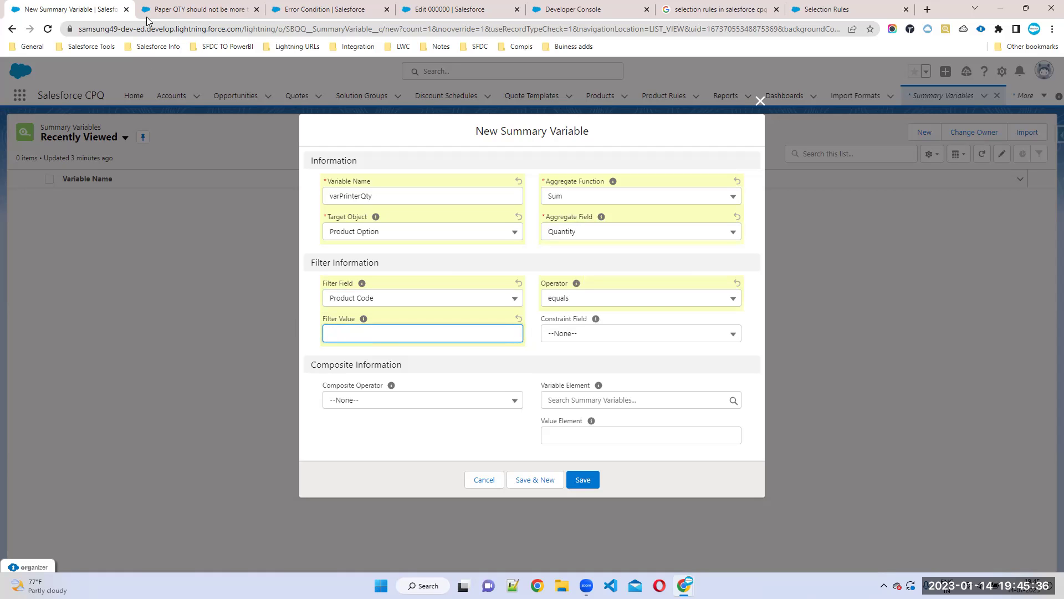
# - From the product rule page, search for "printer", open the Laser Printer product and copy its product code
pyautogui.click(167, 10)
pyautogui.click(448, 76)
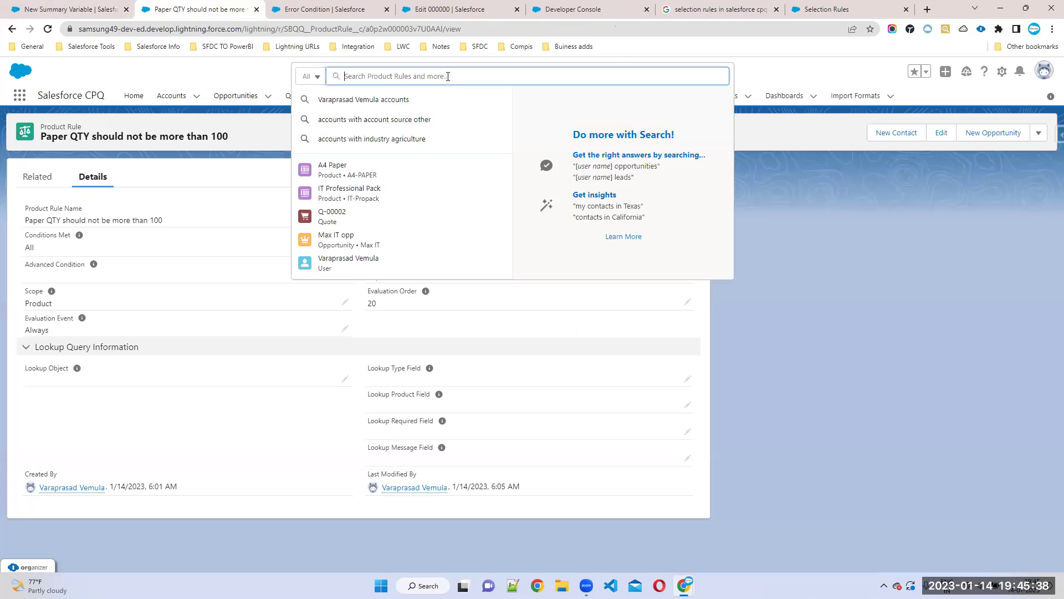
pyautogui.write('printe')
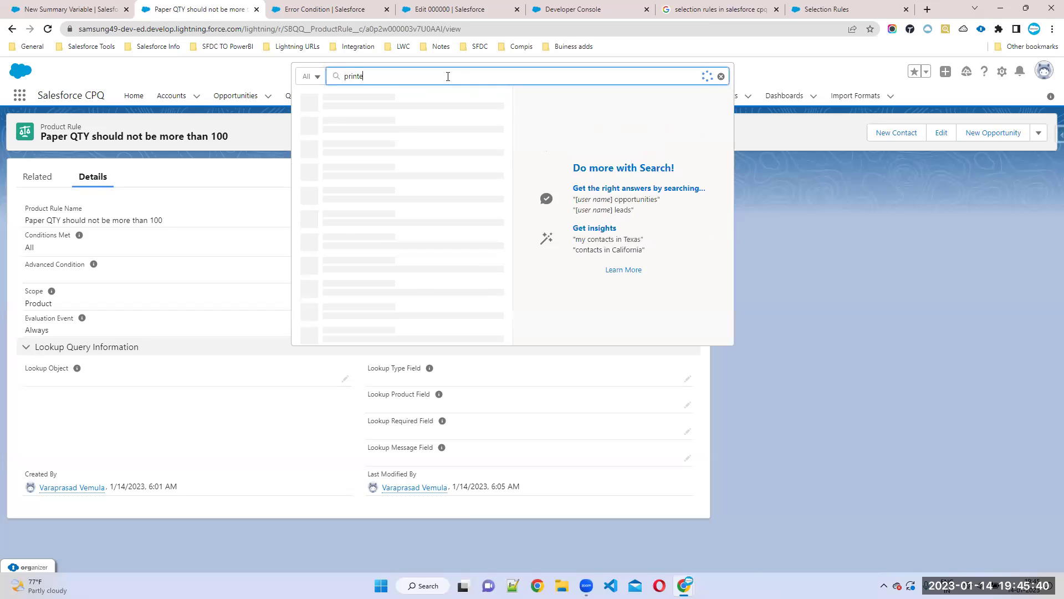
pyautogui.write('r')
pyautogui.click(395, 108)
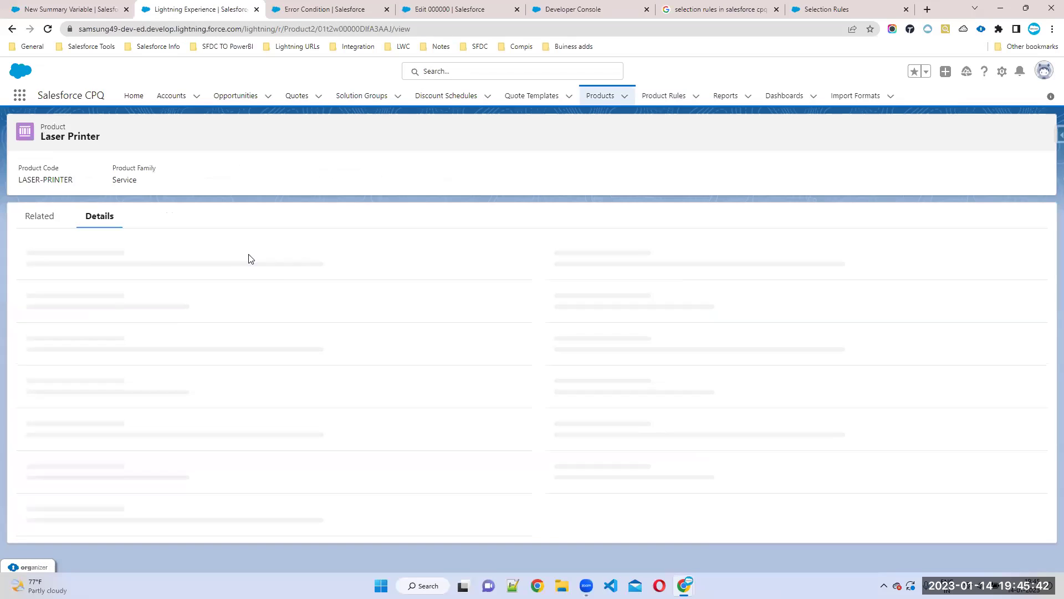
pyautogui.doubleClick(63, 282)
pyautogui.moveTo(34, 286); pyautogui.dragTo(116, 287)
pyautogui.hotkey('ctrl', 'c')
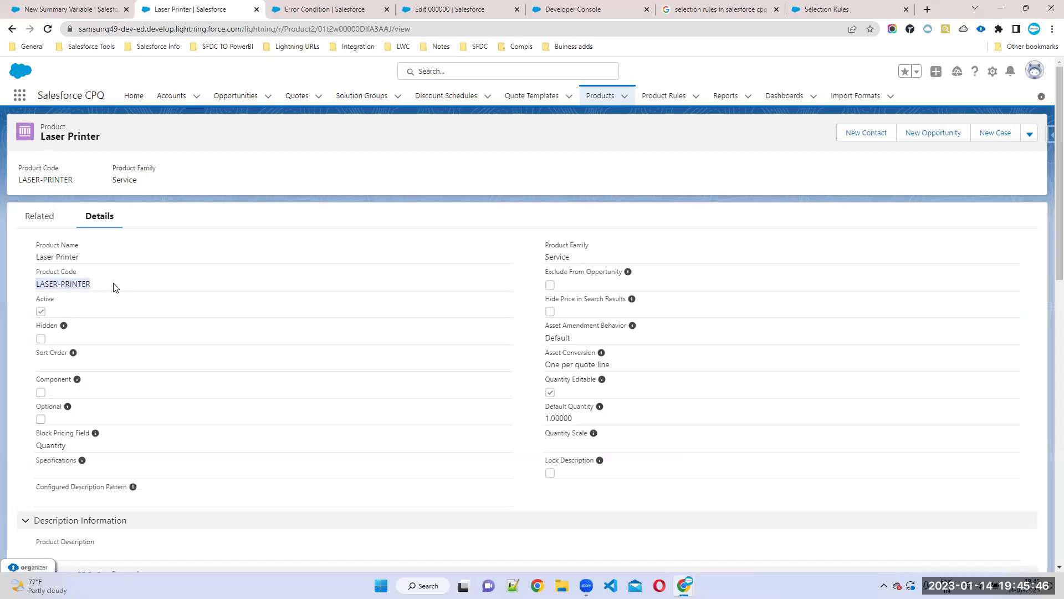
# - Return to the new varPrinterQty summary variable and paste the copied code LASER-PRINTER as its Filter Value
pyautogui.hotkey('ctrl', 'pageup')
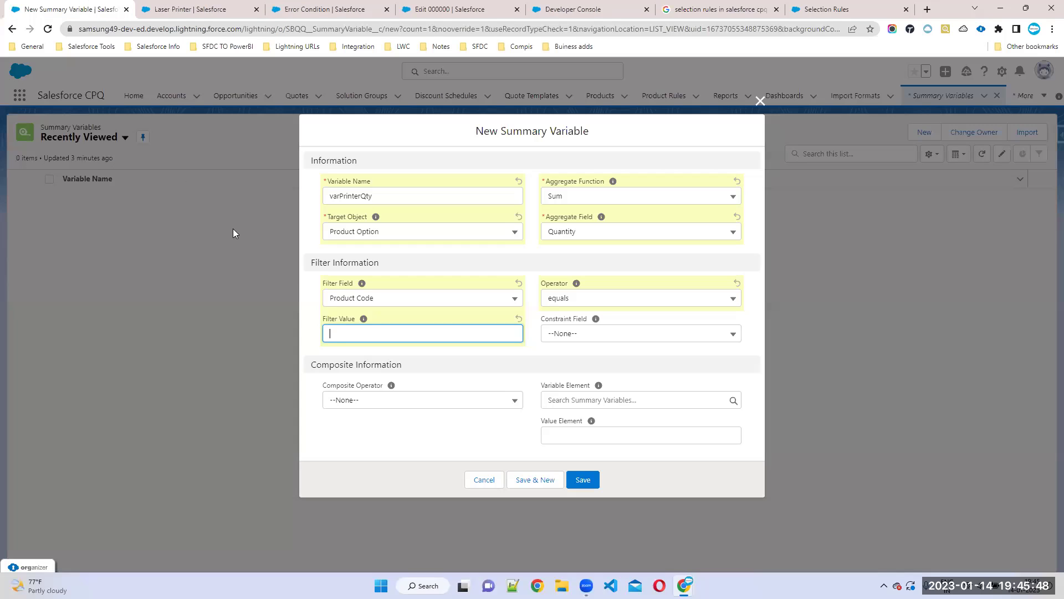
pyautogui.hotkey('ctrl', 'v')
pyautogui.moveTo(392, 331); pyautogui.dragTo(267, 333)
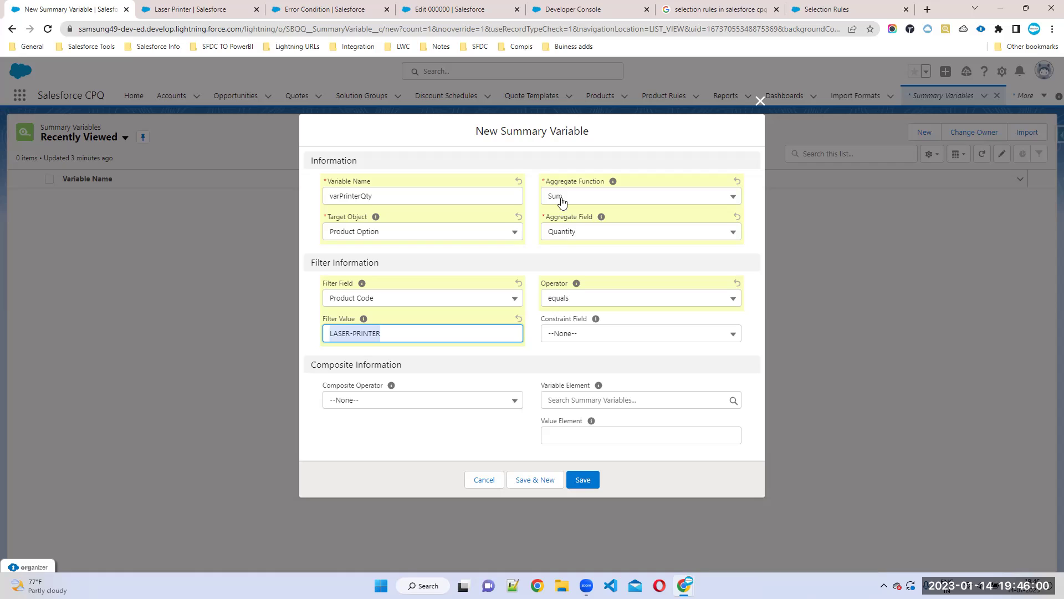
pyautogui.doubleClick(396, 194)
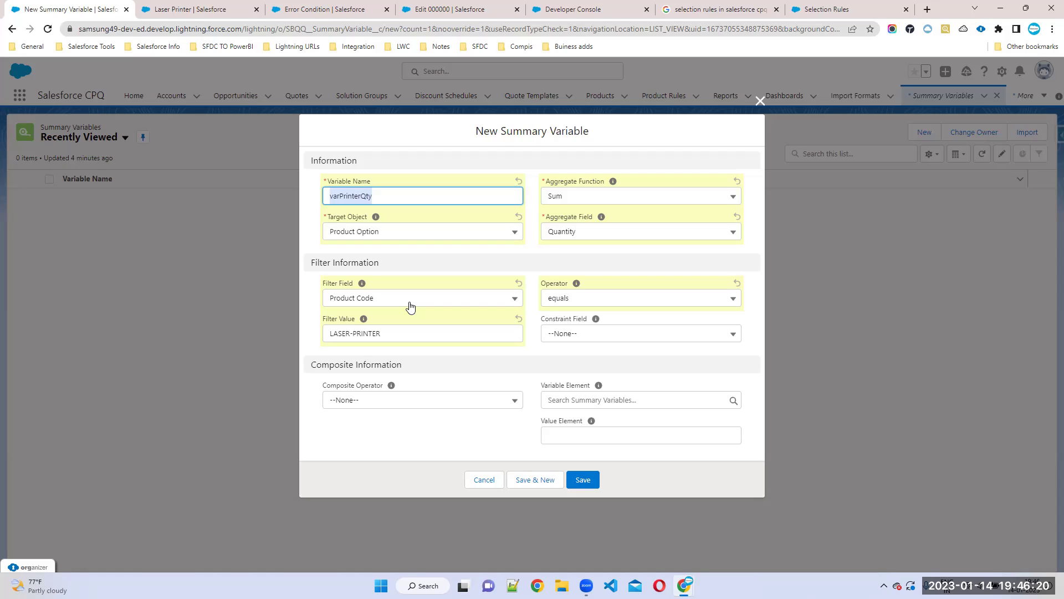
pyautogui.moveTo(312, 262); pyautogui.dragTo(398, 265)
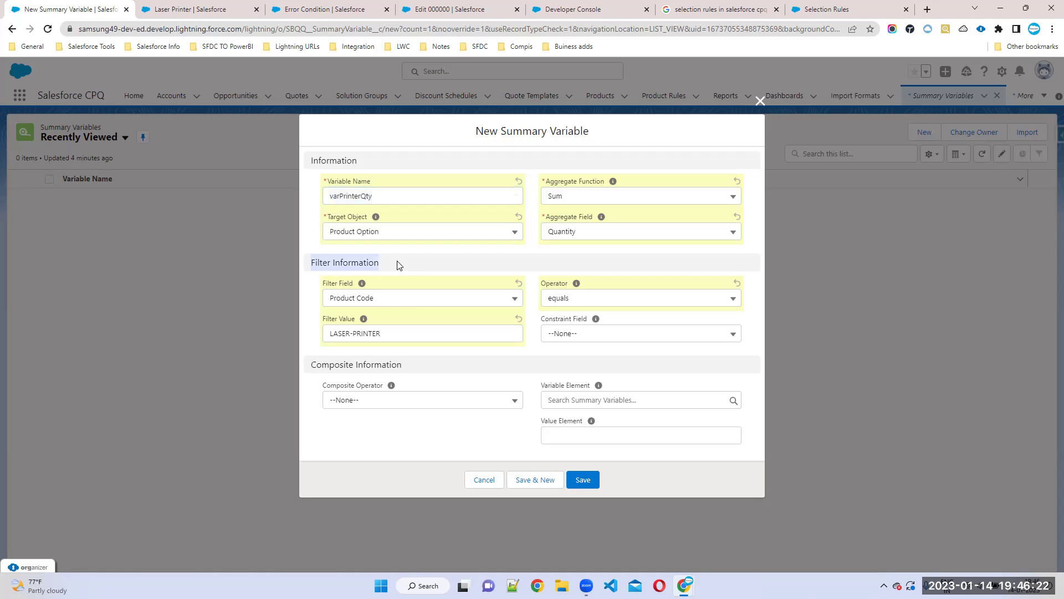
# - Try filtering the summary variable by Product Family with the Filter Value Software
pyautogui.click(403, 298)
pyautogui.click(392, 366)
pyautogui.press('Tab')
pyautogui.hotkey('ctrl', 'c')
pyautogui.write('Software')
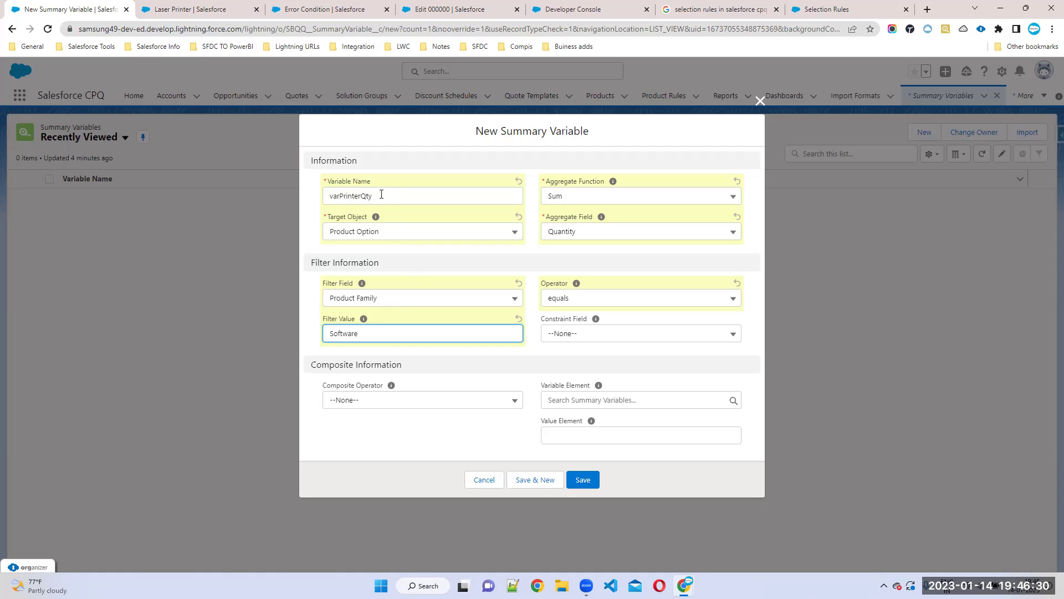
pyautogui.moveTo(381, 194); pyautogui.dragTo(313, 202)
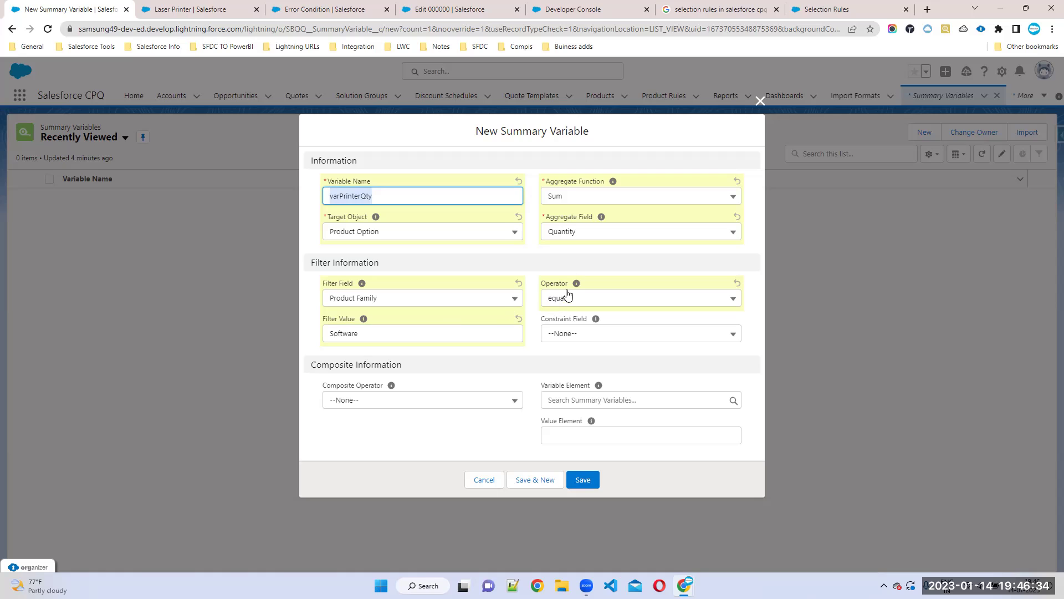
# - Try Count as the Aggregate Function and return it to Sum, with Quantity as the Aggregate Field
pyautogui.click(563, 201)
pyautogui.click(569, 240)
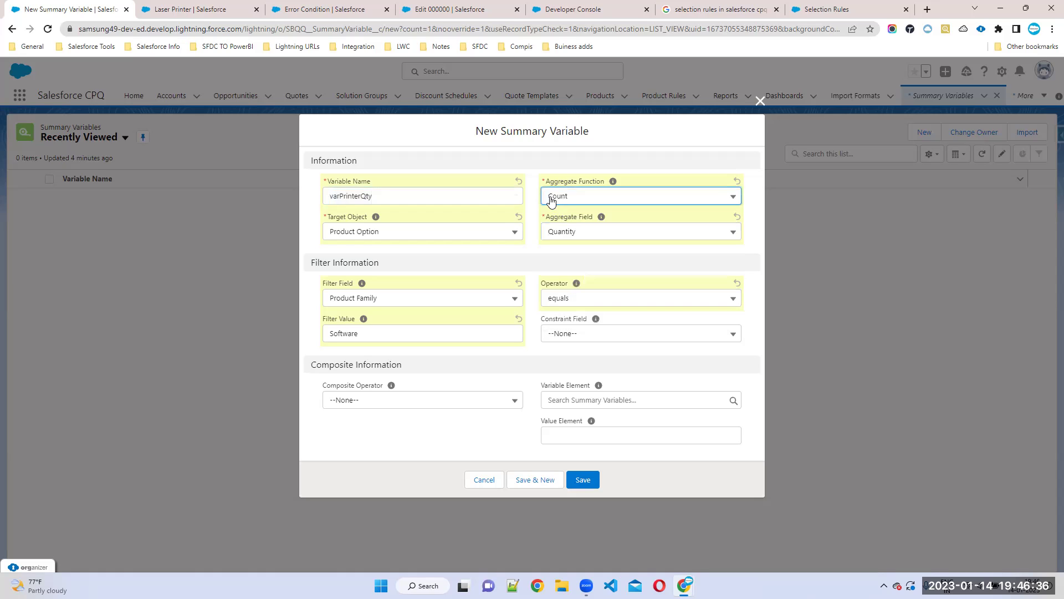
pyautogui.click(615, 235)
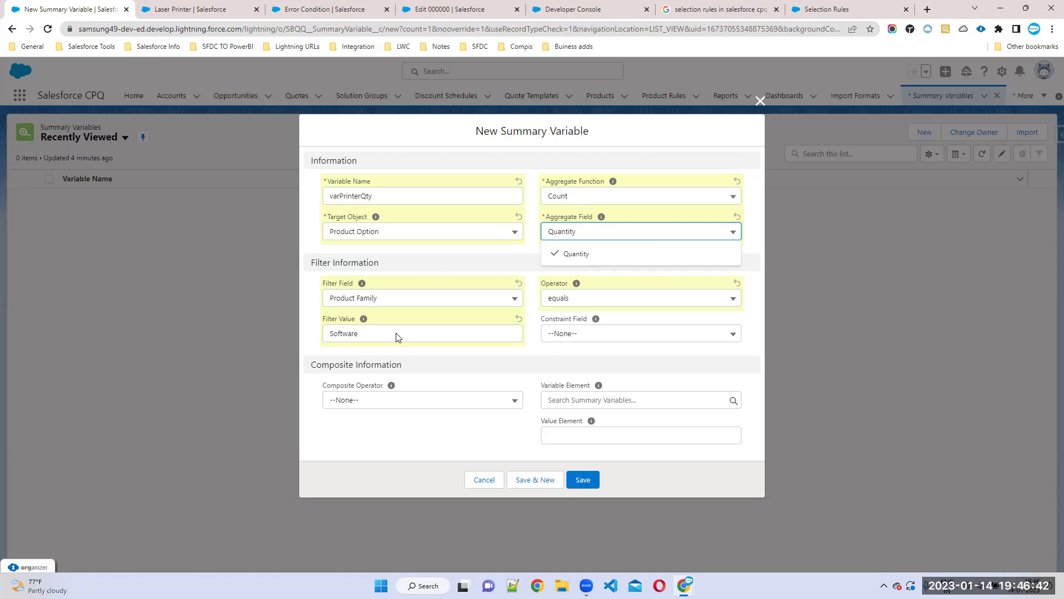
pyautogui.click(588, 201)
pyautogui.click(589, 264)
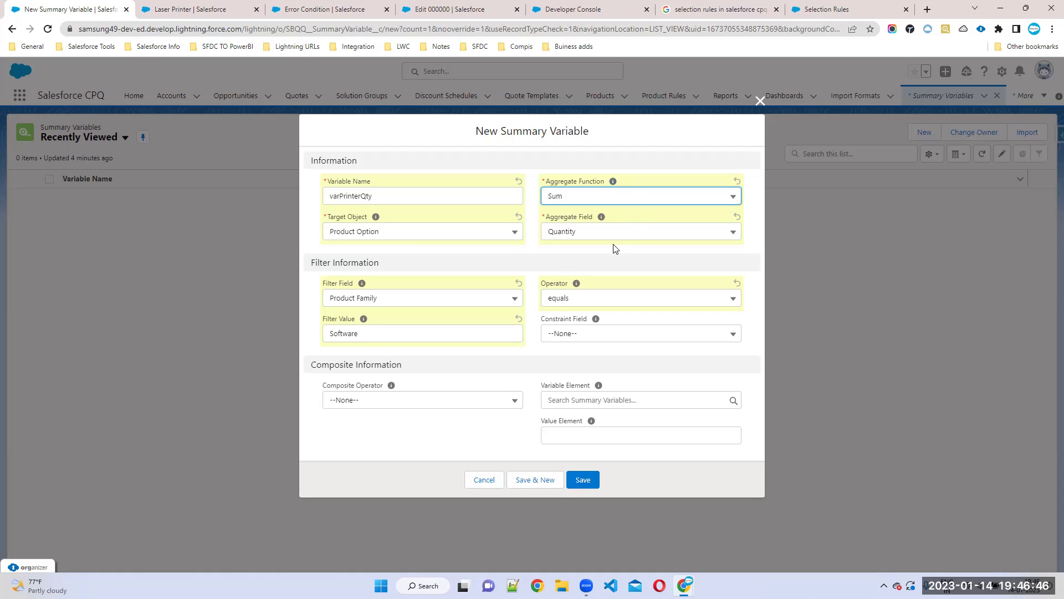
pyautogui.click(581, 236)
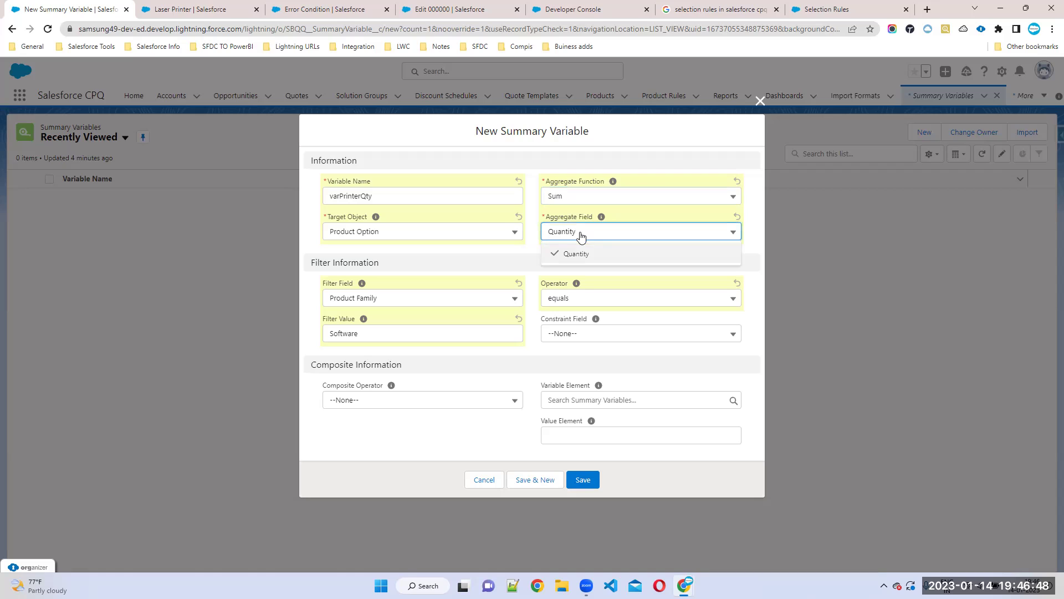
pyautogui.click(583, 255)
# - Set the filter back to Product Code with the value LASER-PRINTER and save varPrinterQty, starting another new summary variable
pyautogui.click(428, 342)
pyautogui.hotkey('ctrl', 'a')
pyautogui.hotkey('ctrl', 'v')
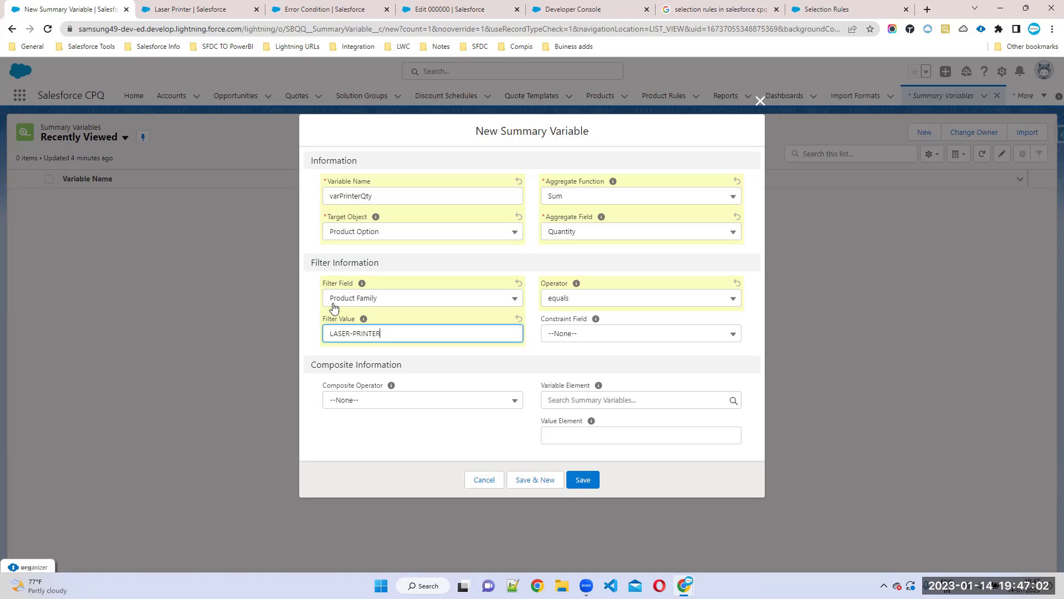
pyautogui.click(433, 298)
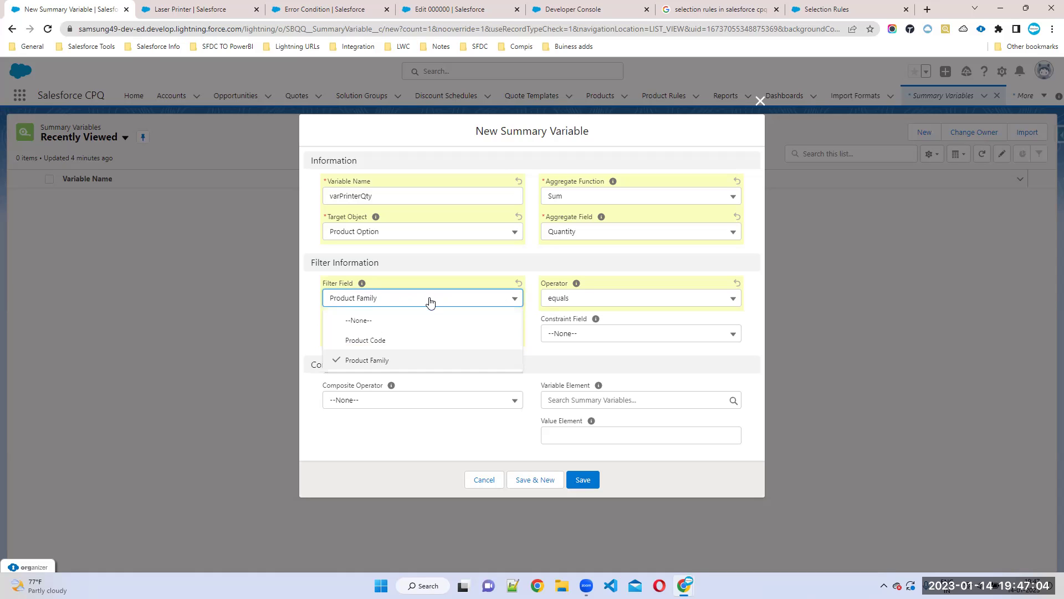
pyautogui.click(386, 338)
pyautogui.press('Tab')
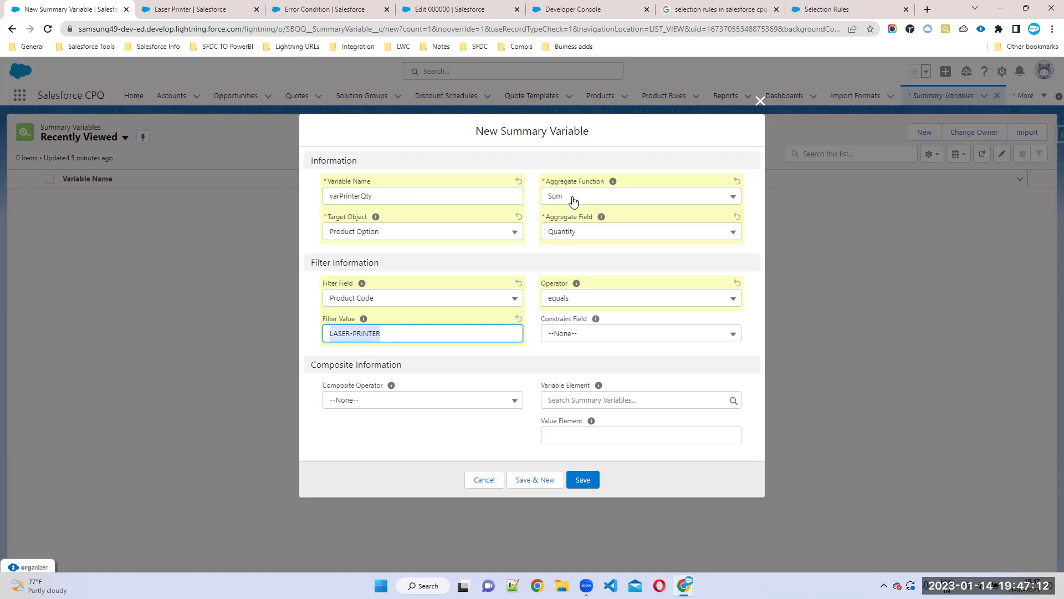
pyautogui.moveTo(360, 196); pyautogui.dragTo(250, 198)
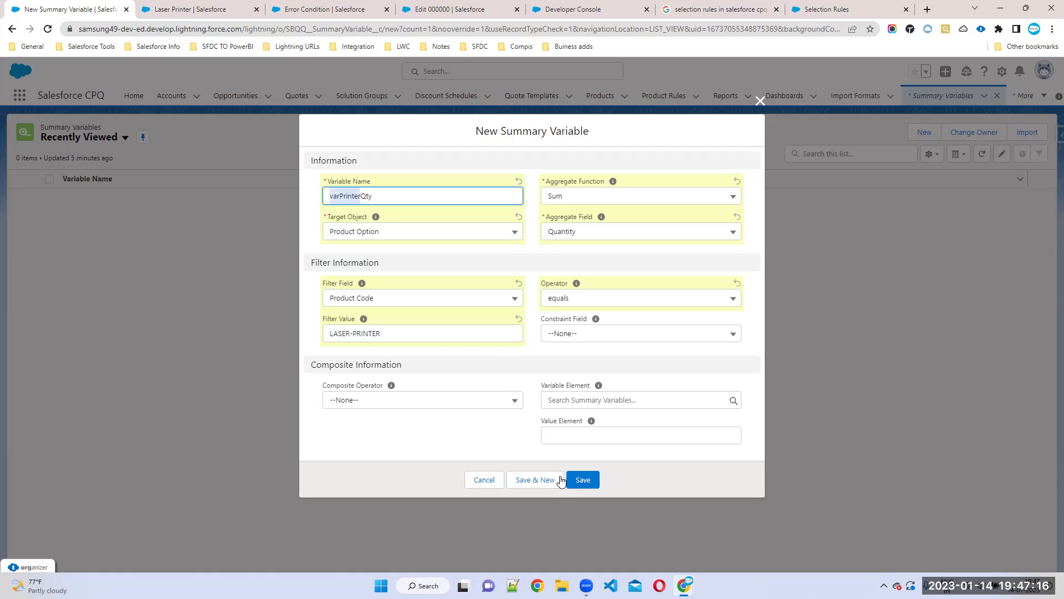
pyautogui.click(534, 481)
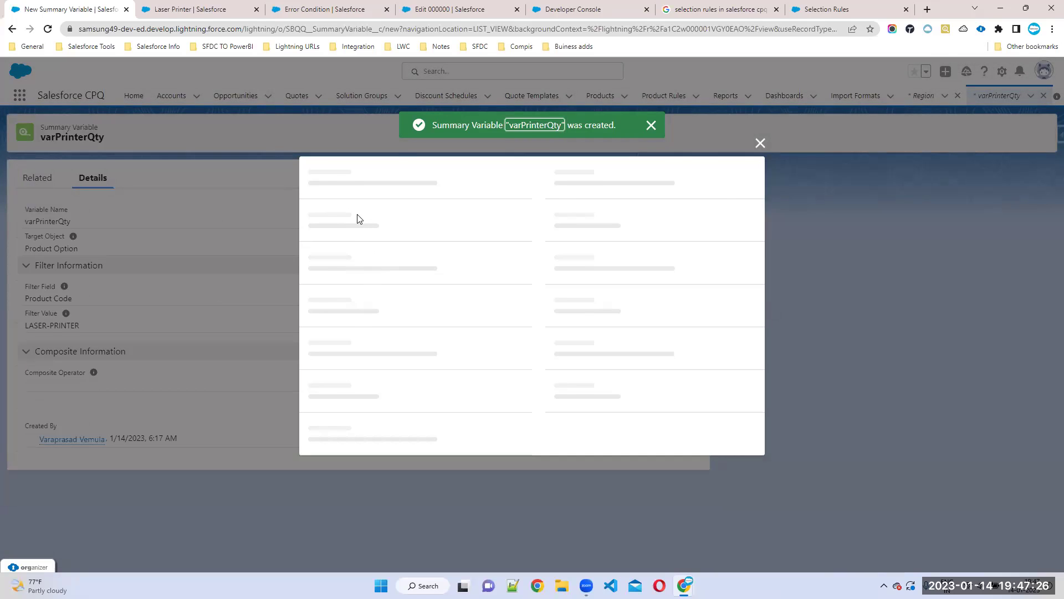
# - Name the new summary variable varTonerQty, with Sum as the Aggregate Function and Product Option as the Target Object
pyautogui.write('va')
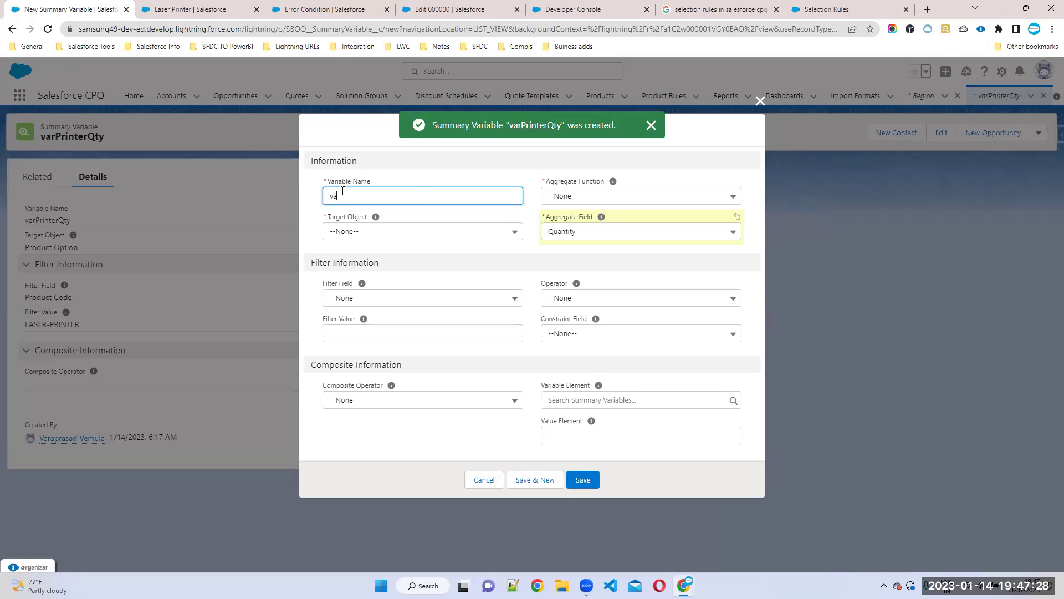
pyautogui.write('rTonerQty')
pyautogui.click(579, 197)
pyautogui.click(577, 258)
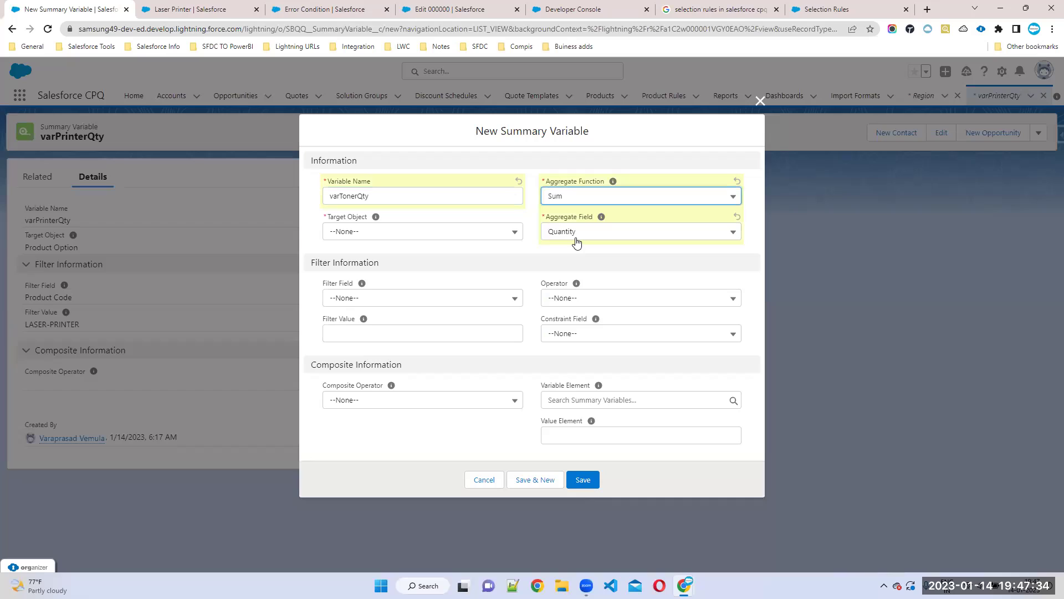
pyautogui.click(427, 231)
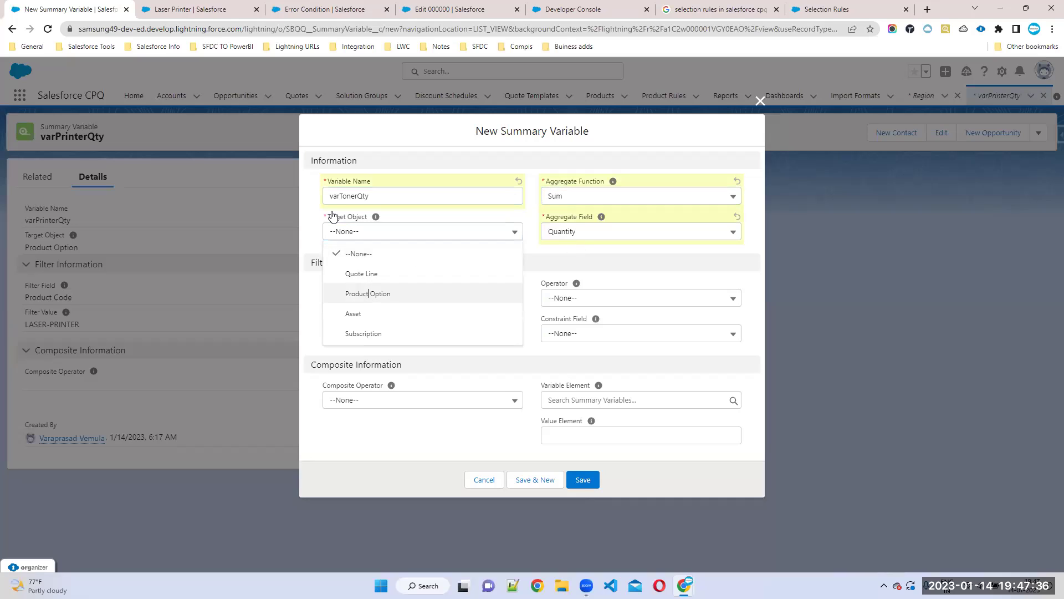
pyautogui.click(369, 295)
# - Set the Filter Field of varTonerQty to Product Code and the Operator to equals
pyautogui.click(361, 302)
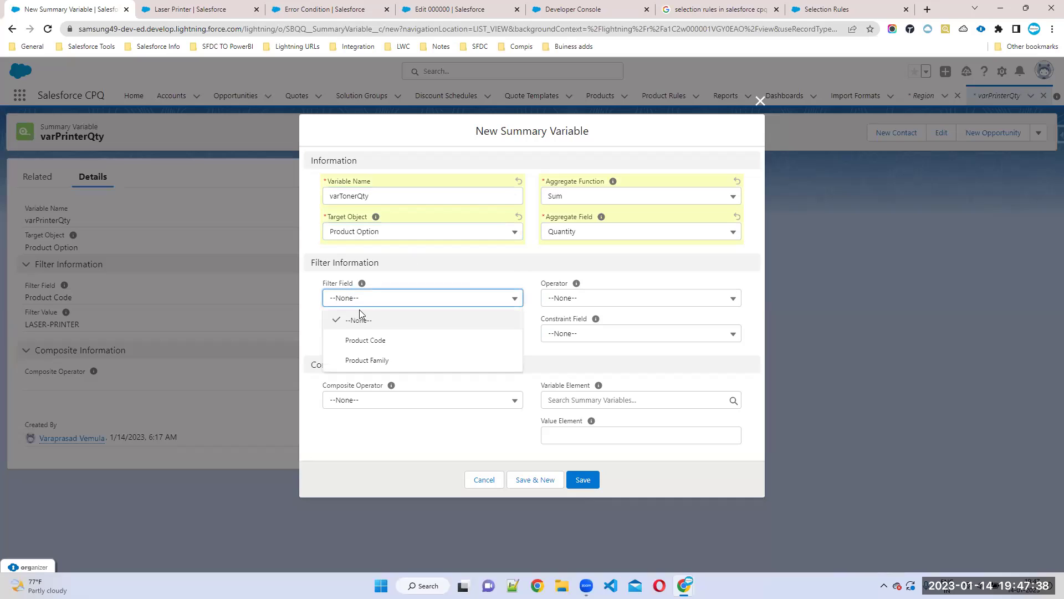
pyautogui.click(488, 332)
pyautogui.click(578, 299)
pyautogui.click(577, 337)
pyautogui.click(371, 333)
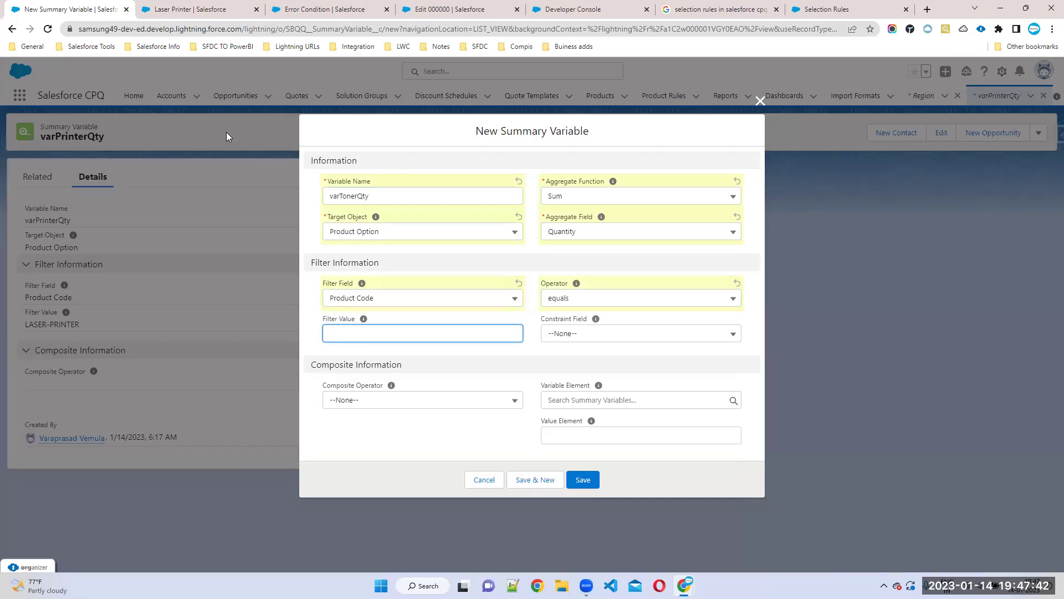
# - From the Laser Printer product page, search for "tone", open the Toner Cartridge product and copy its product code
pyautogui.click(243, 9)
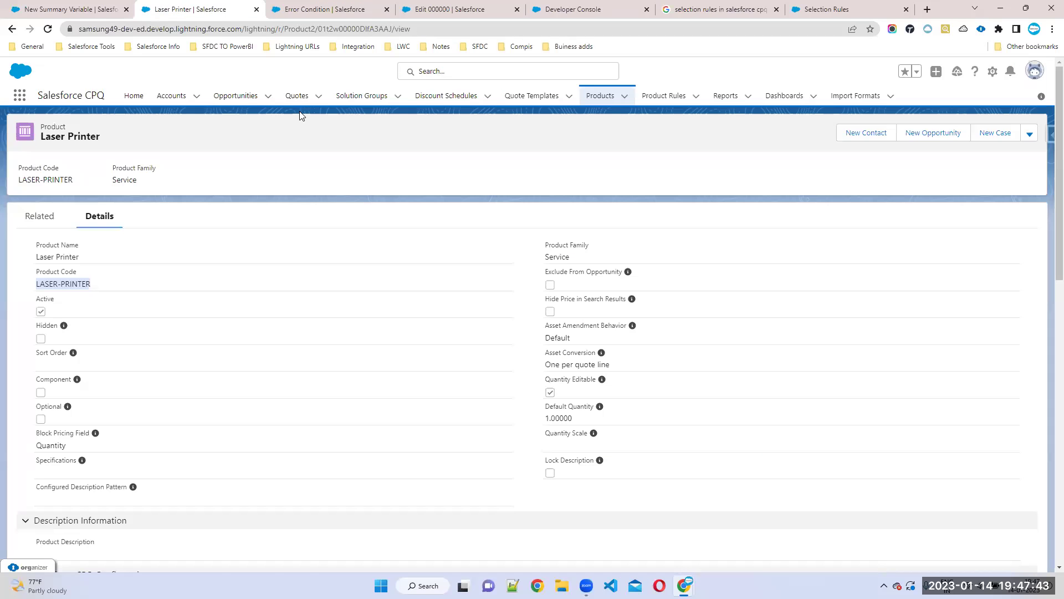
pyautogui.click(428, 74)
pyautogui.write('e')
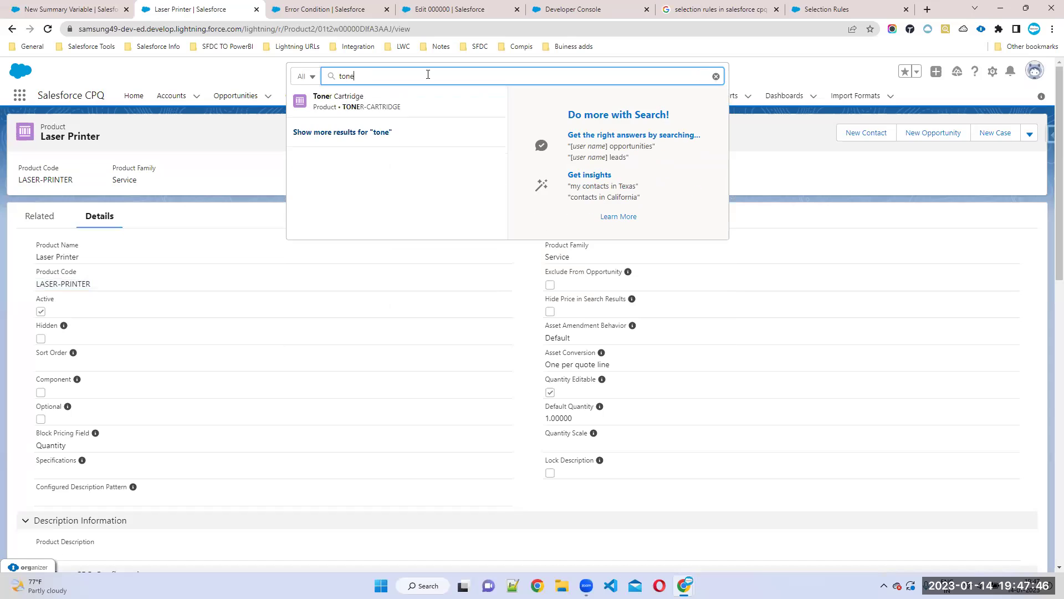
pyautogui.click(353, 102)
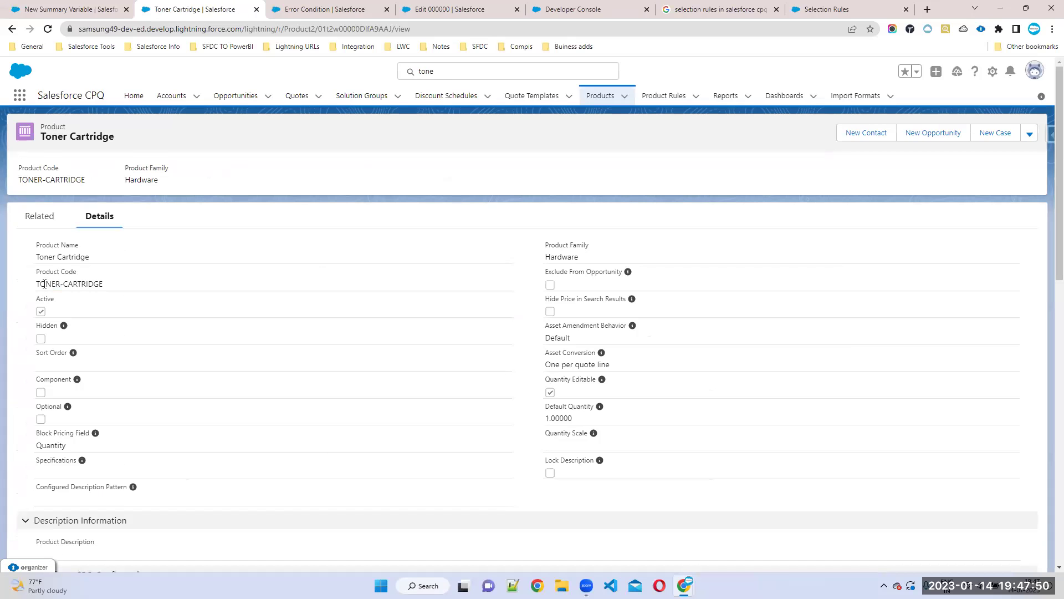
pyautogui.moveTo(37, 282); pyautogui.dragTo(114, 287)
pyautogui.hotkey('ctrl', 'c')
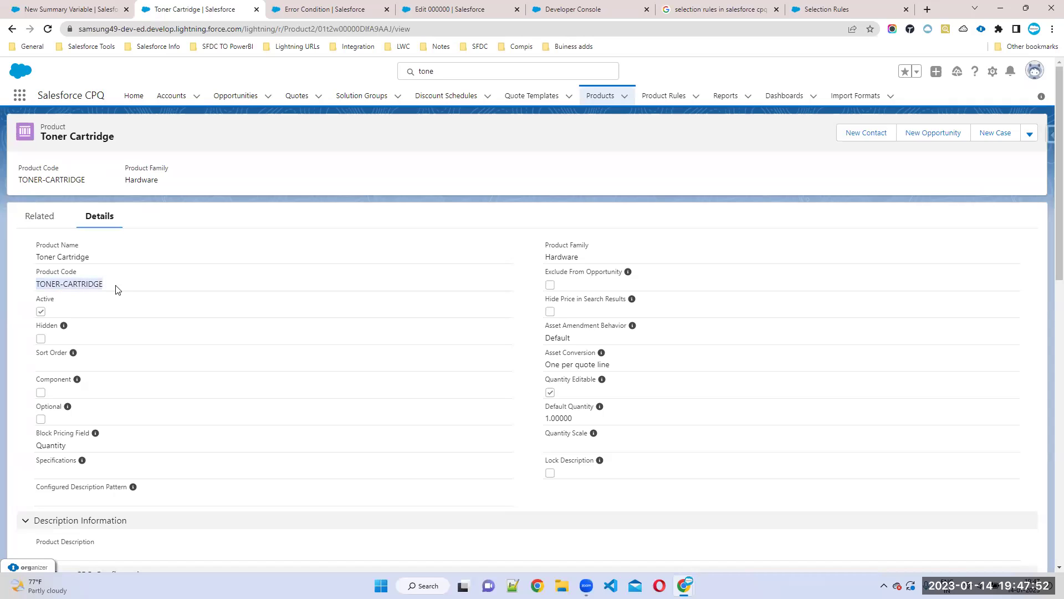
pyautogui.moveTo(95, 247); pyautogui.dragTo(22, 249)
# - Compare the Filter Field options of the new summary variable with the fields on the Toner Cartridge product page
pyautogui.click(66, 8)
pyautogui.moveTo(327, 283); pyautogui.dragTo(353, 284)
pyautogui.click(375, 300)
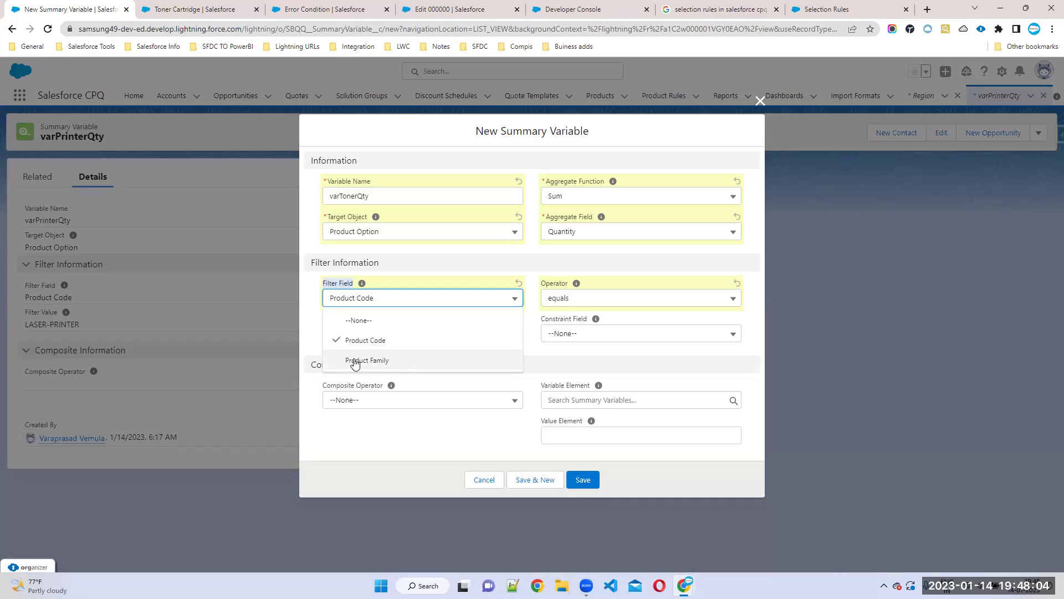
pyautogui.click(201, 9)
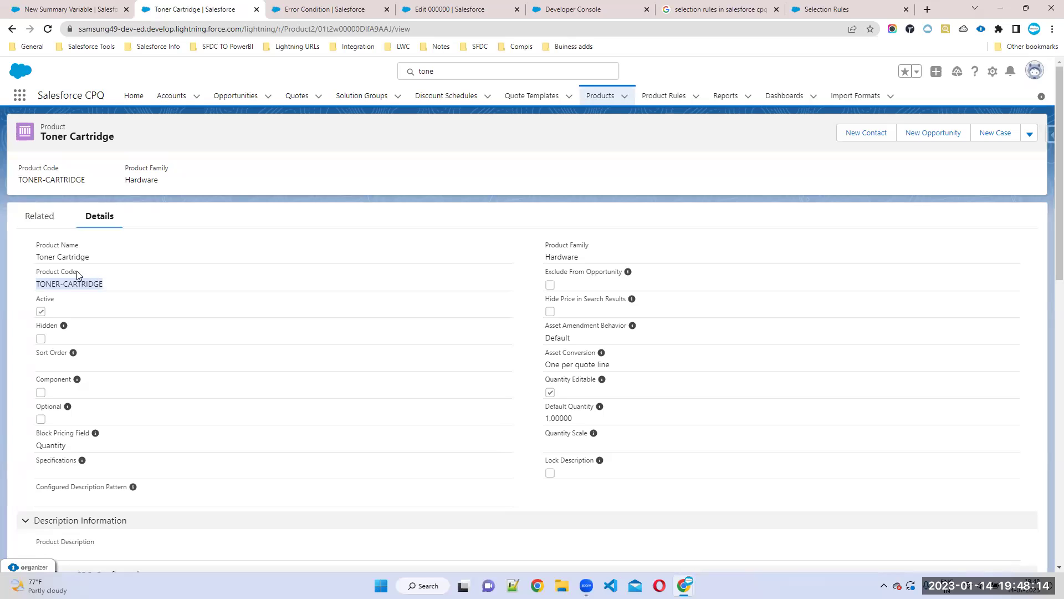
pyautogui.click(38, 255)
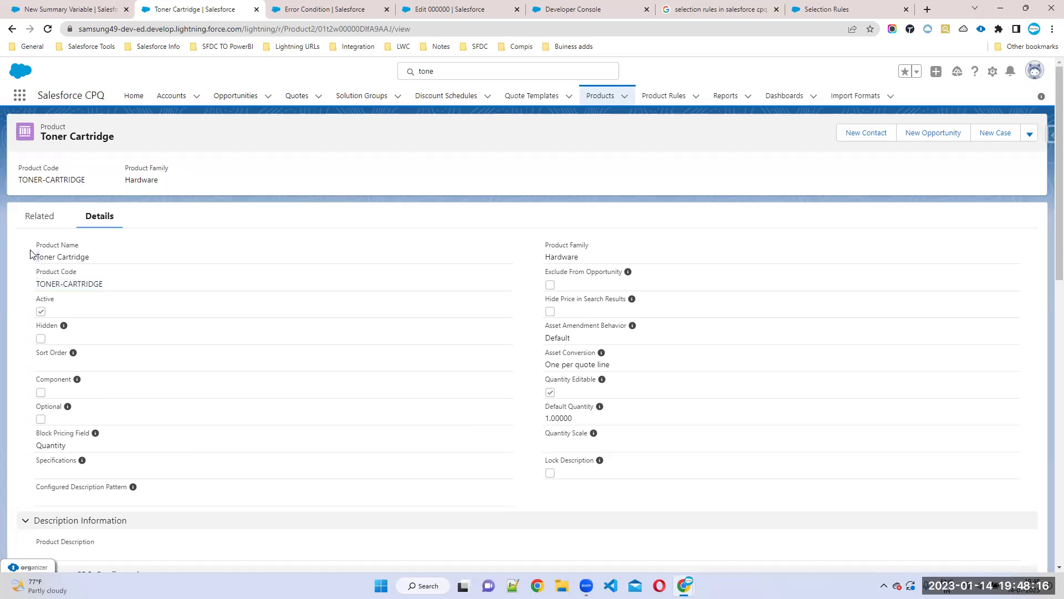
# - Return to the varTonerQty form, paste TONER-CARTRIDGE as the Filter Value and save the summary variable
pyautogui.click(61, 8)
pyautogui.click(351, 277)
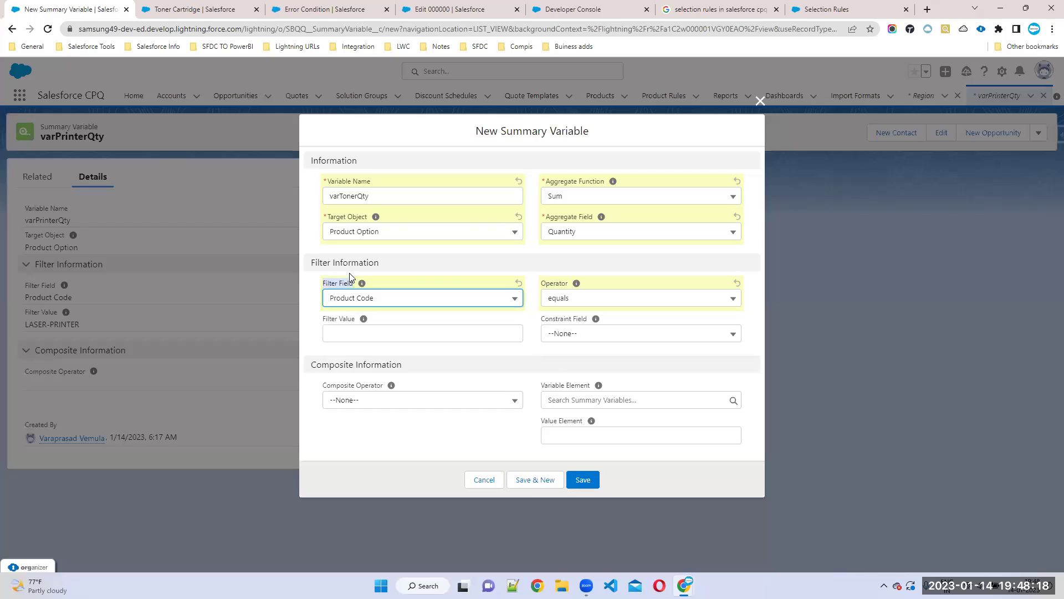
pyautogui.click(569, 269)
pyautogui.click(388, 336)
pyautogui.hotkey('ctrl', 'v')
pyautogui.moveTo(391, 333); pyautogui.dragTo(230, 326)
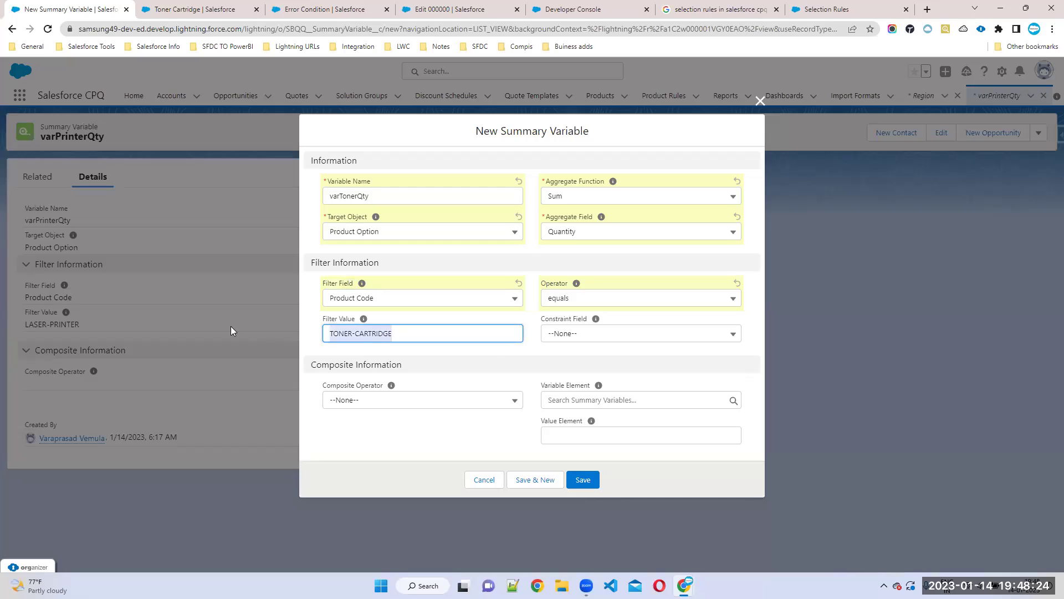
pyautogui.click(496, 359)
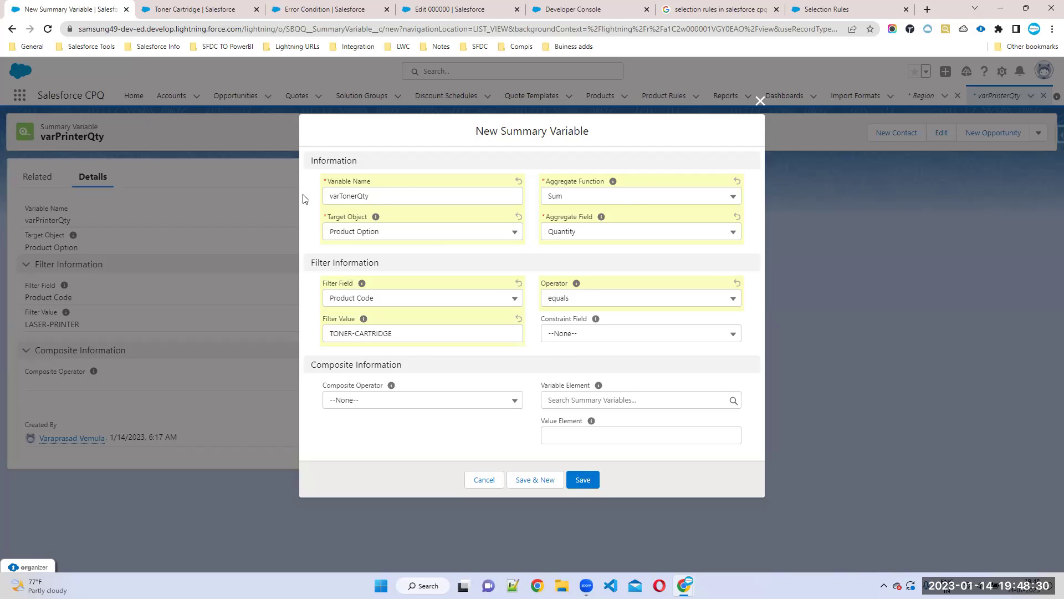
pyautogui.click(584, 481)
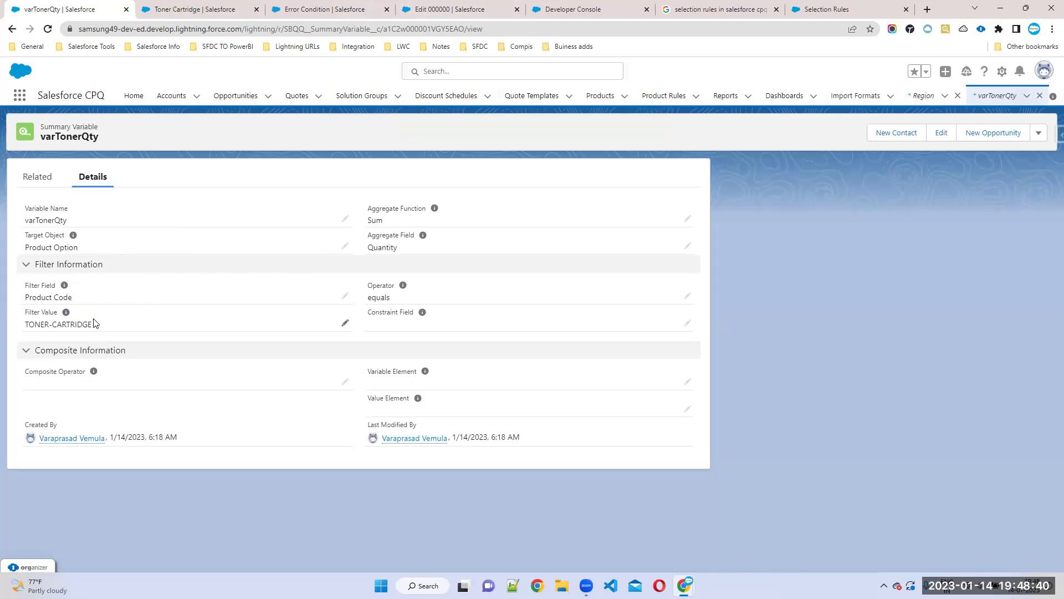
# - Review the saved varTonerQty record's variable name, target object, filter field and filter value
pyautogui.moveTo(92, 323); pyautogui.dragTo(42, 285)
pyautogui.moveTo(80, 248); pyautogui.dragTo(23, 253)
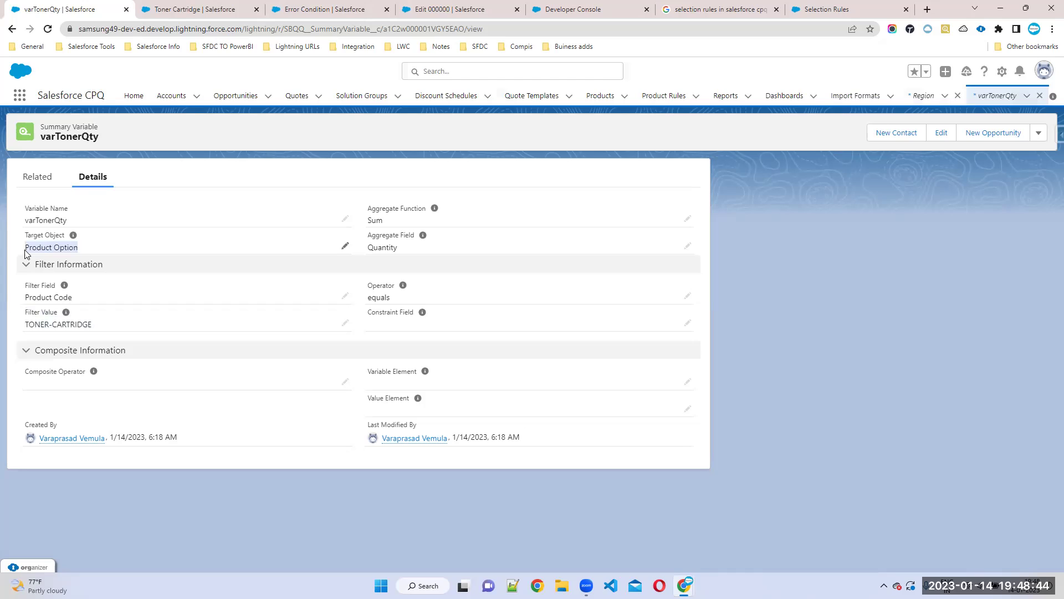
pyautogui.moveTo(83, 220); pyautogui.dragTo(22, 220)
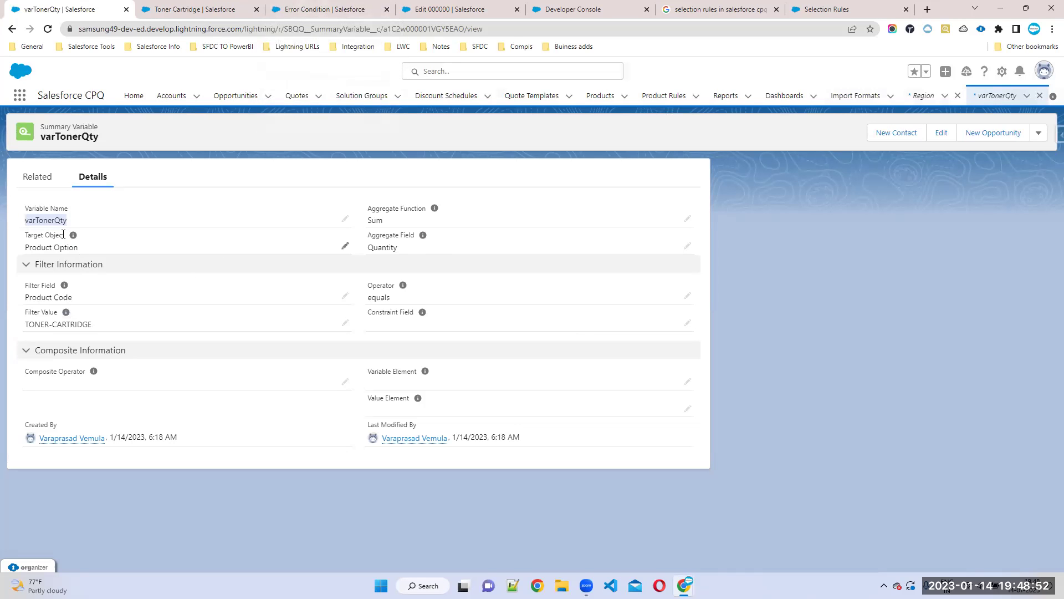
pyautogui.moveTo(29, 321); pyautogui.dragTo(99, 326)
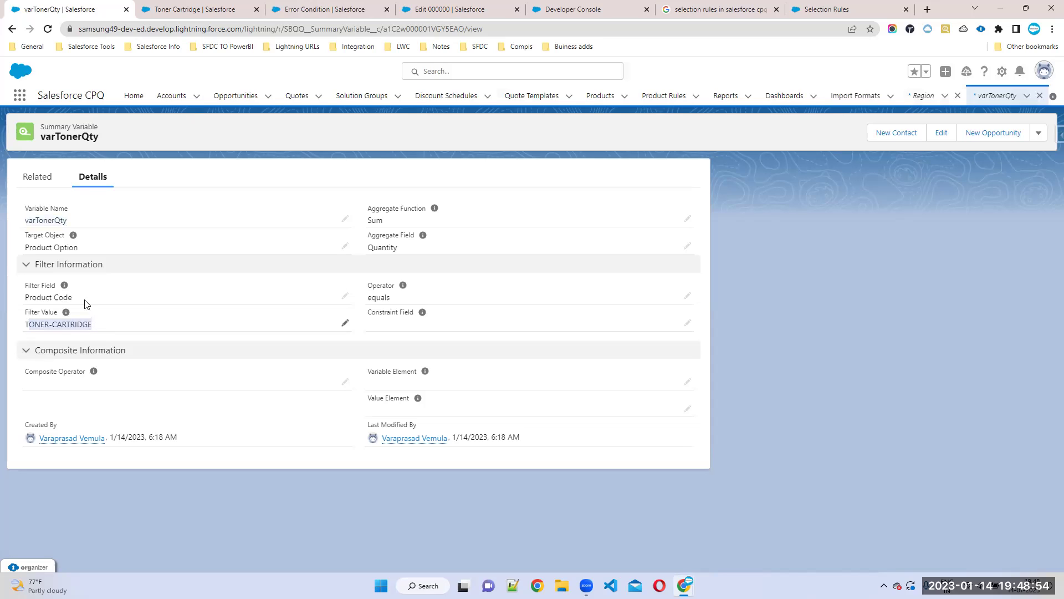
pyautogui.moveTo(26, 285); pyautogui.dragTo(143, 324)
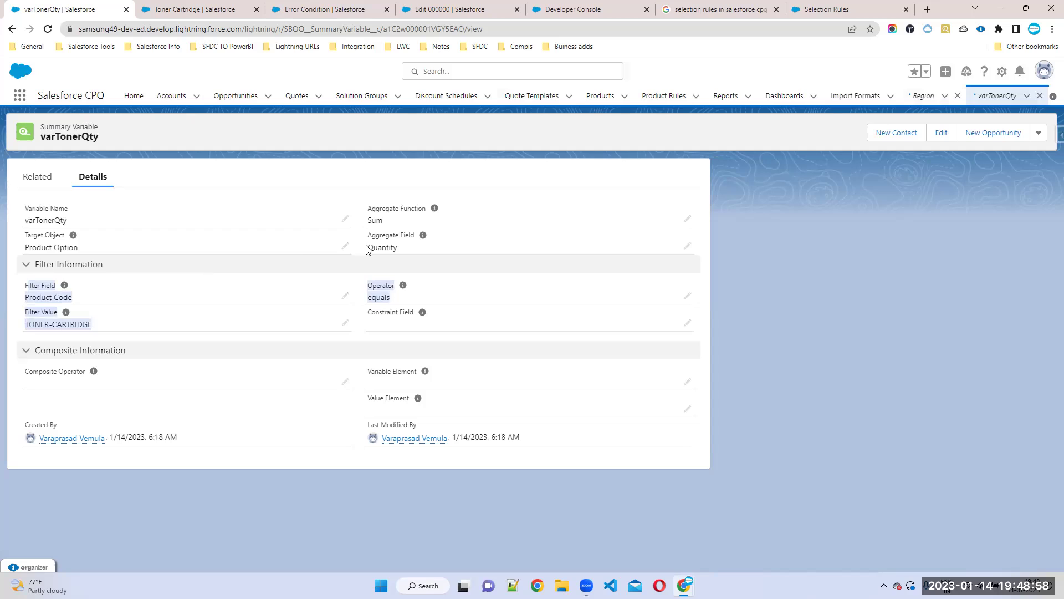
# - Compare the varTonerQty record's aggregate field and variable name with the printer and toner notes in CPQNotes.vfp in the Developer Console
pyautogui.moveTo(367, 248); pyautogui.dragTo(410, 255)
pyautogui.moveTo(54, 220); pyautogui.dragTo(1, 223)
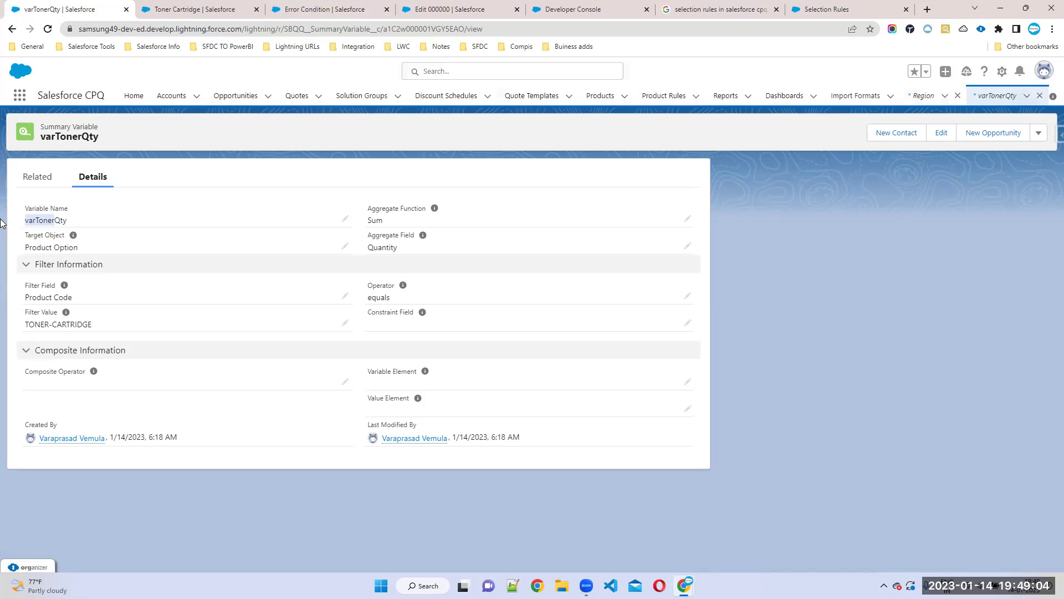
pyautogui.doubleClick(52, 219)
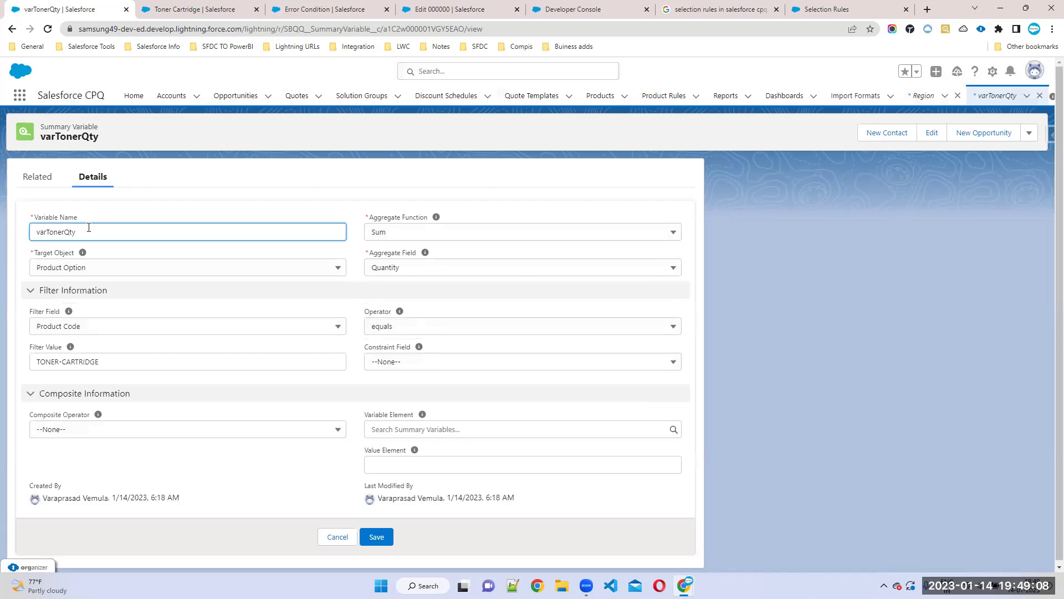
pyautogui.click(595, 12)
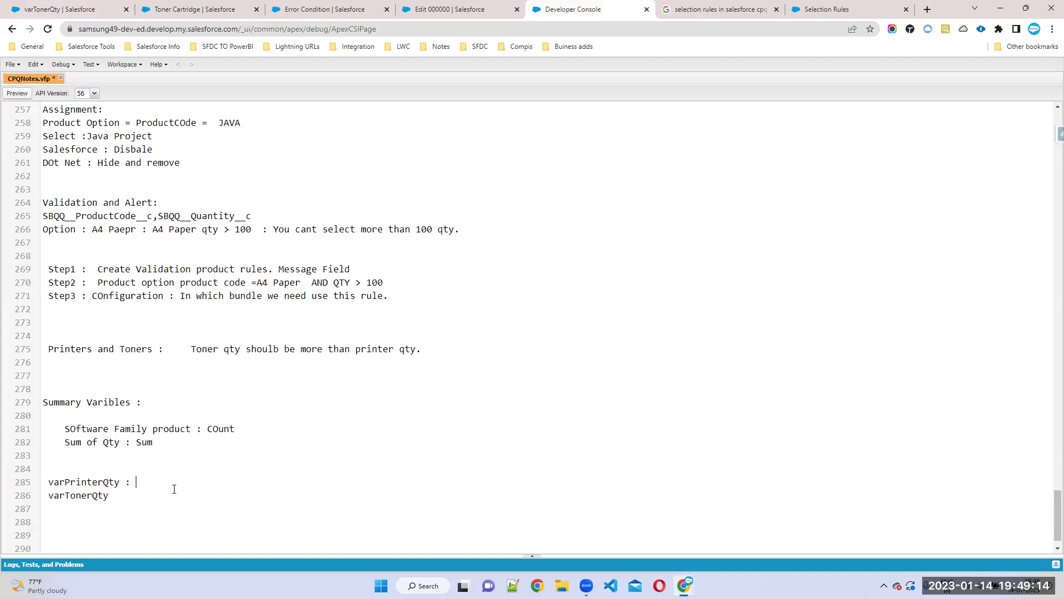
pyautogui.scroll(-1, 174, 489)
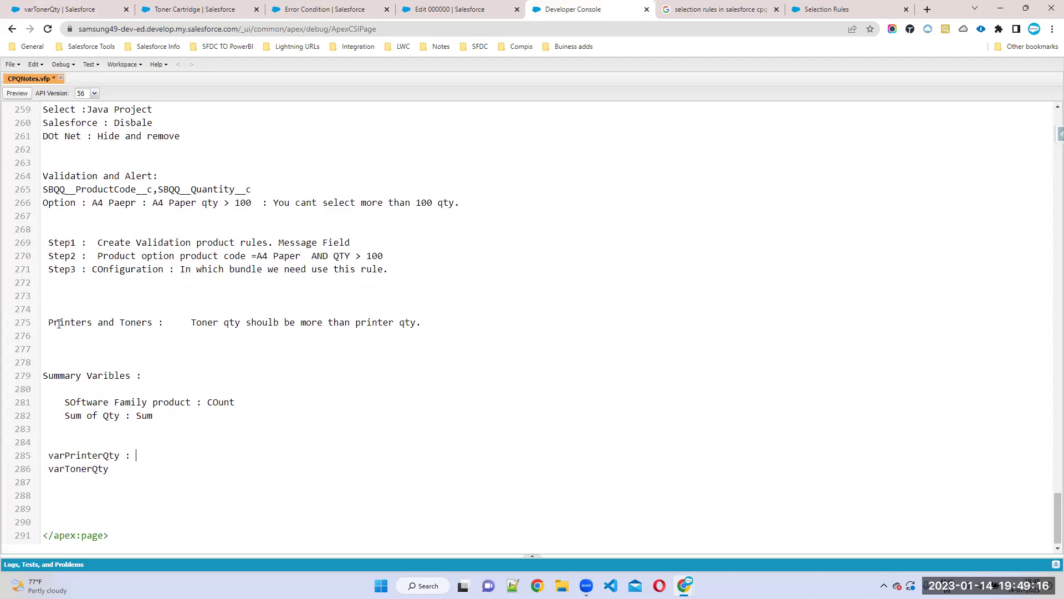
# - Return to the varTonerQty record, view the available Aggregate Function options and leave edit mode without saving
pyautogui.click(73, 11)
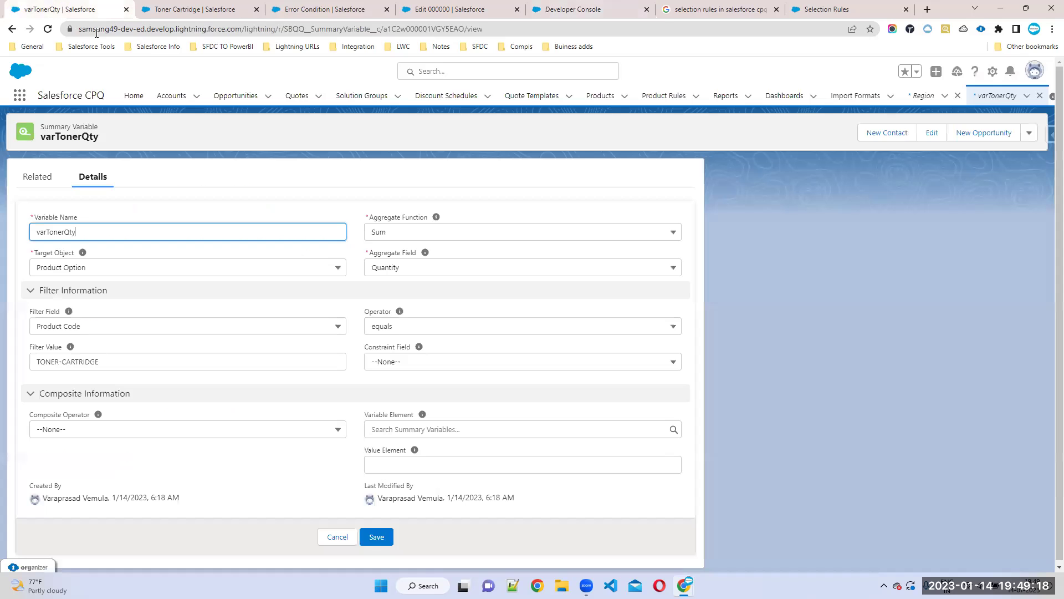
pyautogui.click(495, 232)
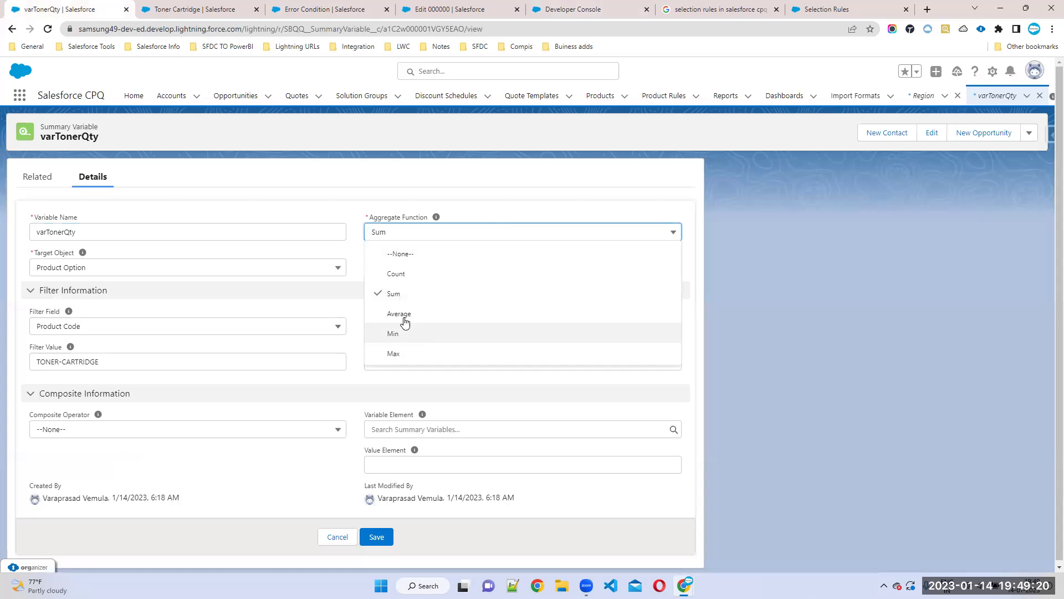
pyautogui.click(459, 218)
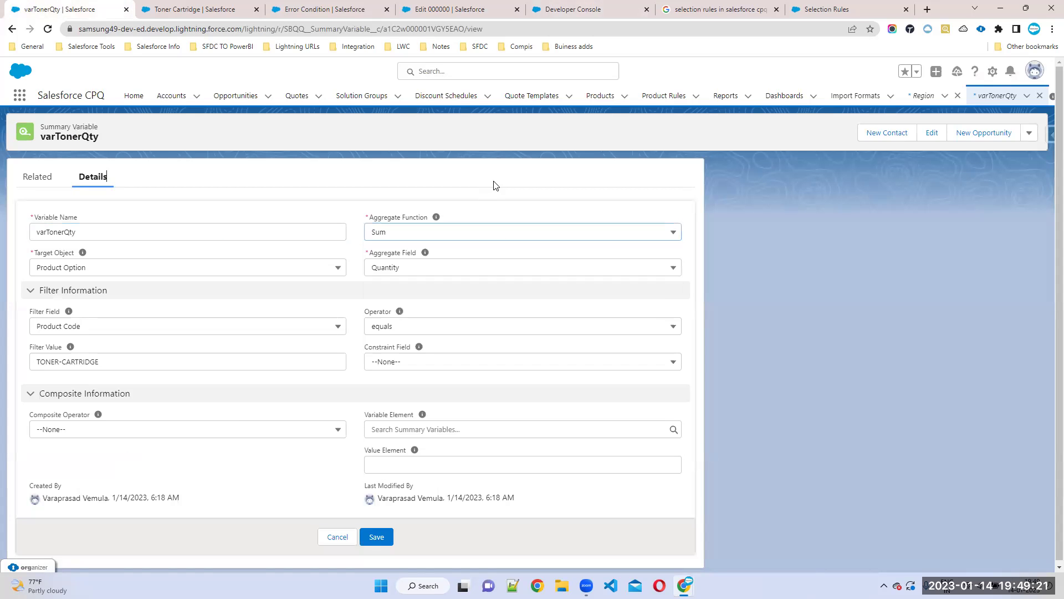
pyautogui.click(340, 538)
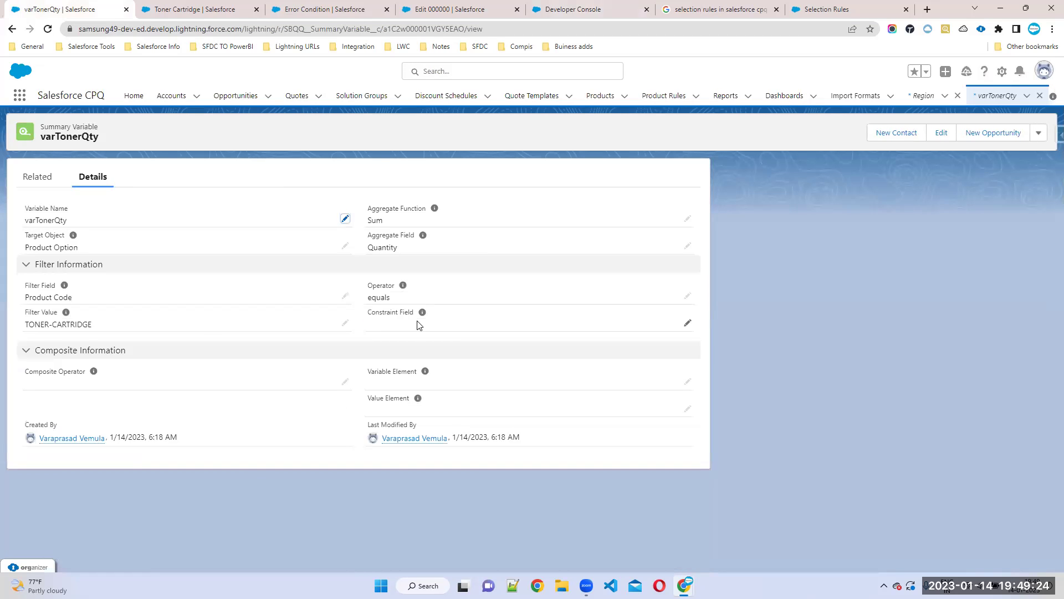